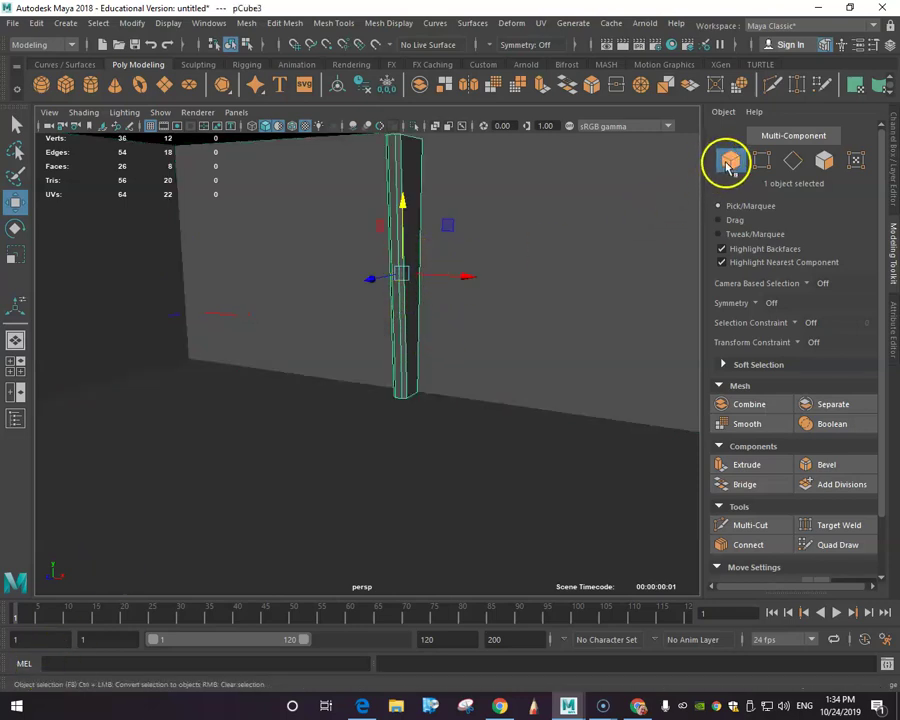
# Move the pillar along the back wall's X axis into the room's far corner
pyautogui.click(822, 162)
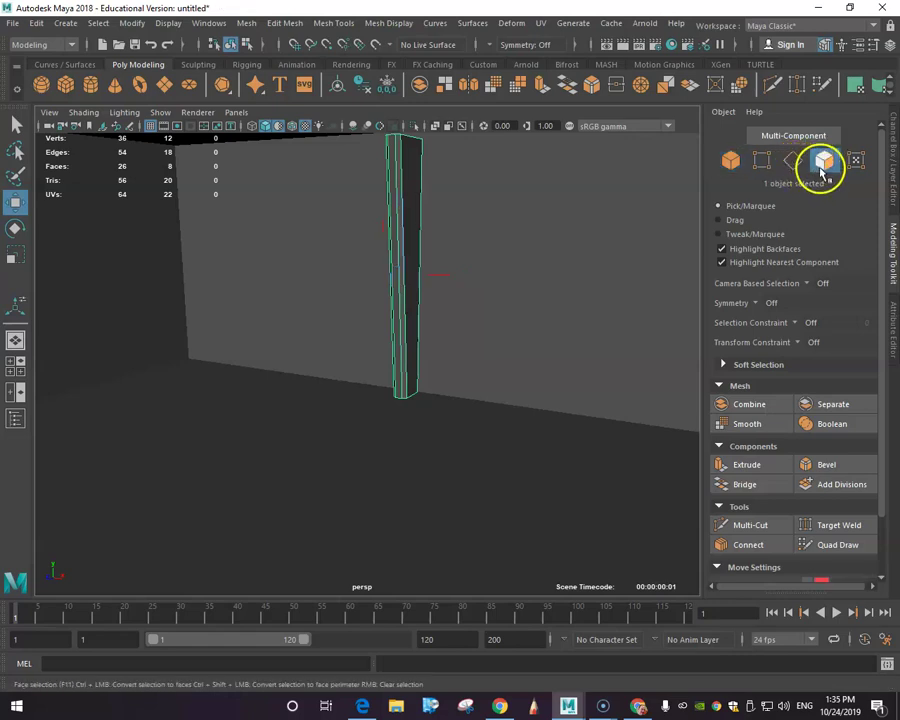
pyautogui.click(730, 160)
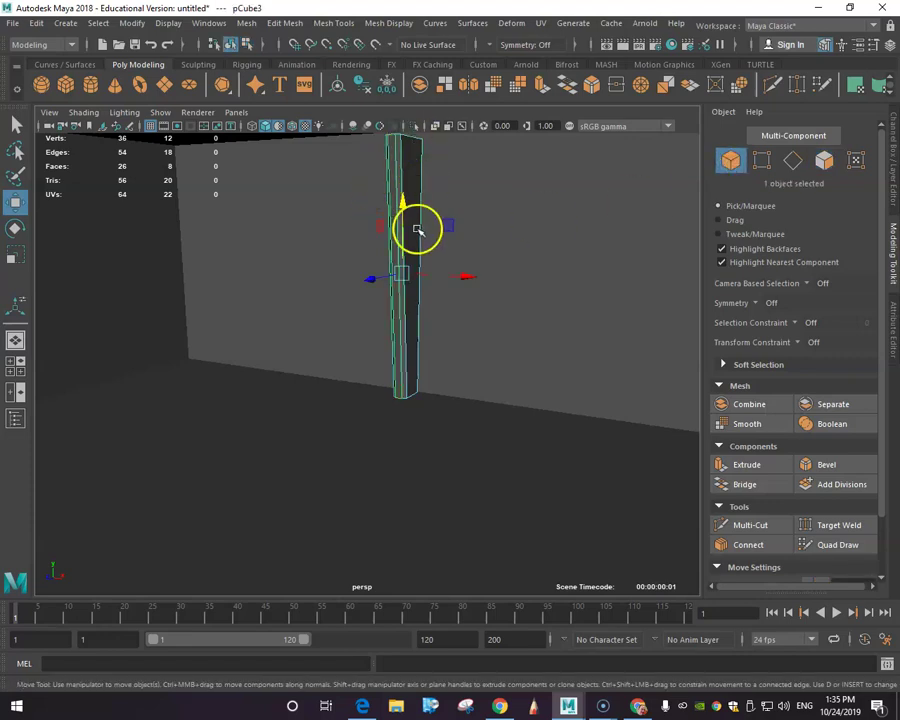
pyautogui.scroll(-2, 406, 364)
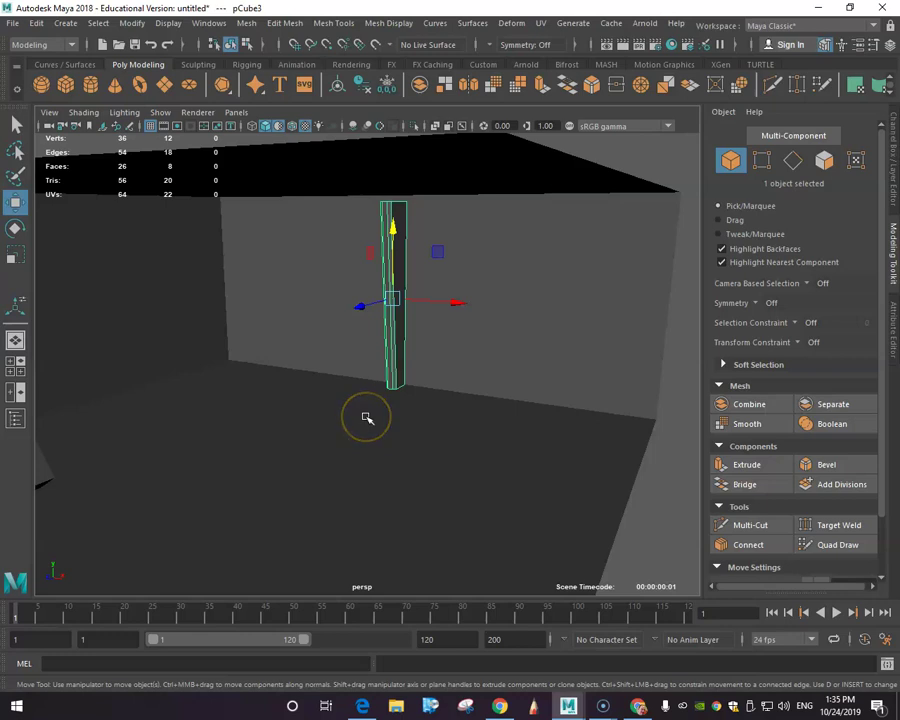
pyautogui.scroll(-2, 365, 416)
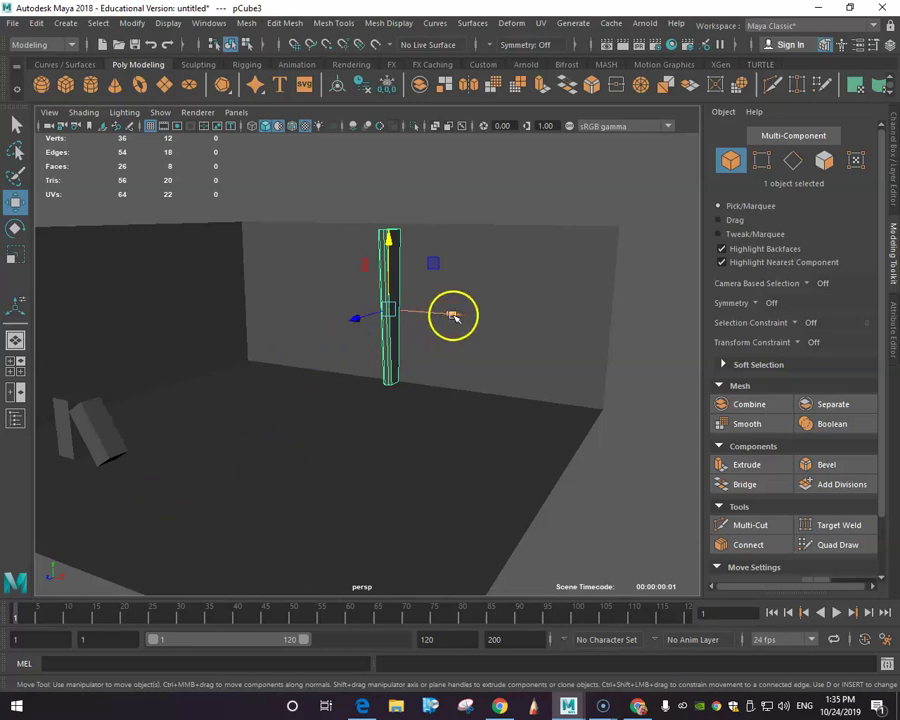
pyautogui.moveTo(452, 316); pyautogui.dragTo(295, 307)
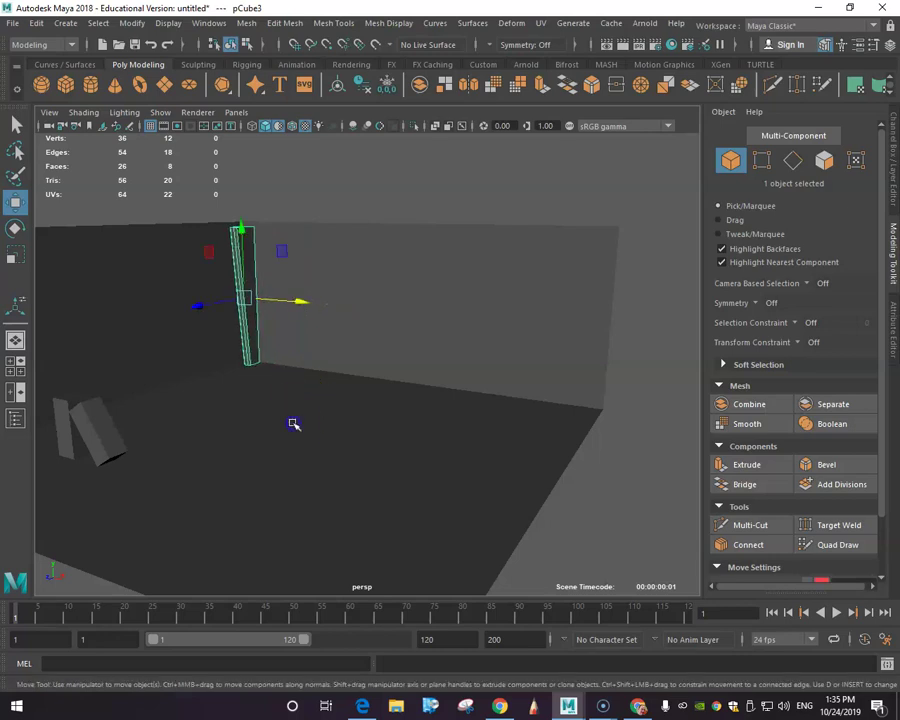
pyautogui.click(293, 424)
pyautogui.scroll(4, 247, 334)
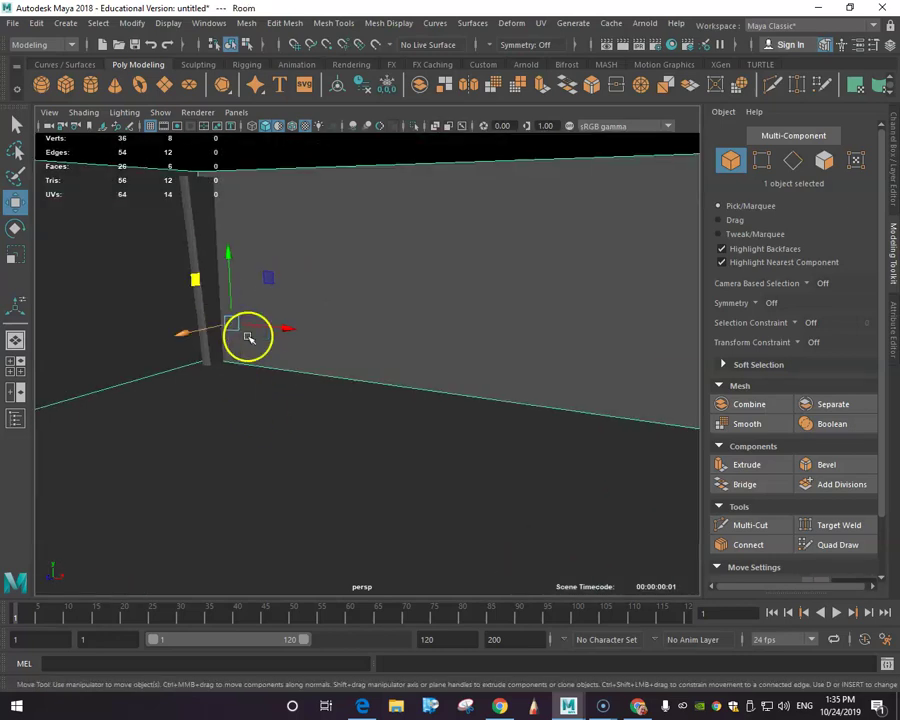
# Duplicate the corner pillar along the back wall using Duplicate Special with 4 copies and an X translation of 5
pyautogui.click(158, 262)
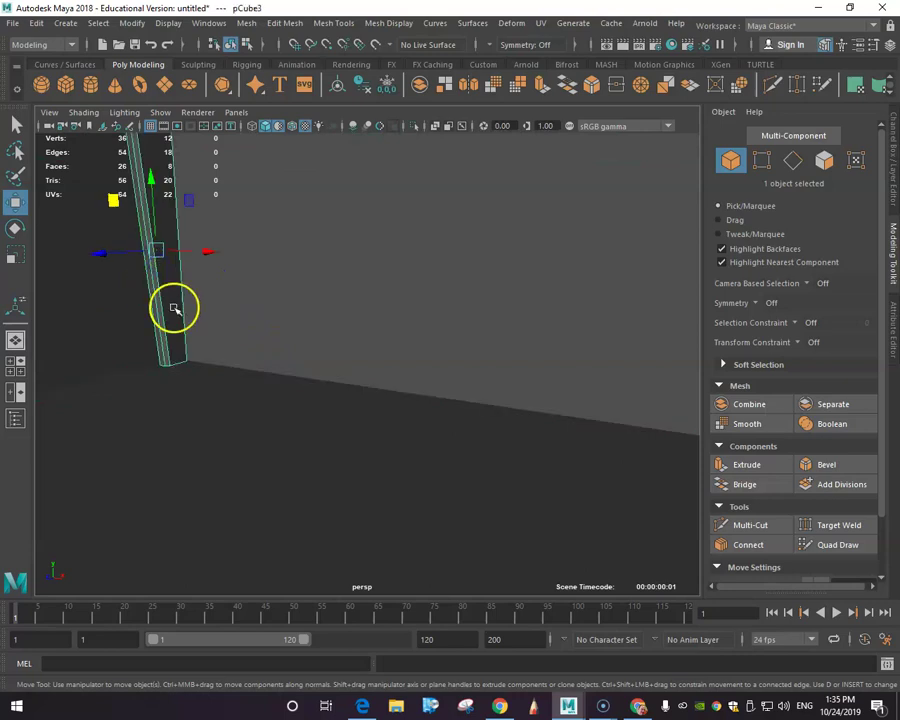
pyautogui.scroll(-2, 174, 308)
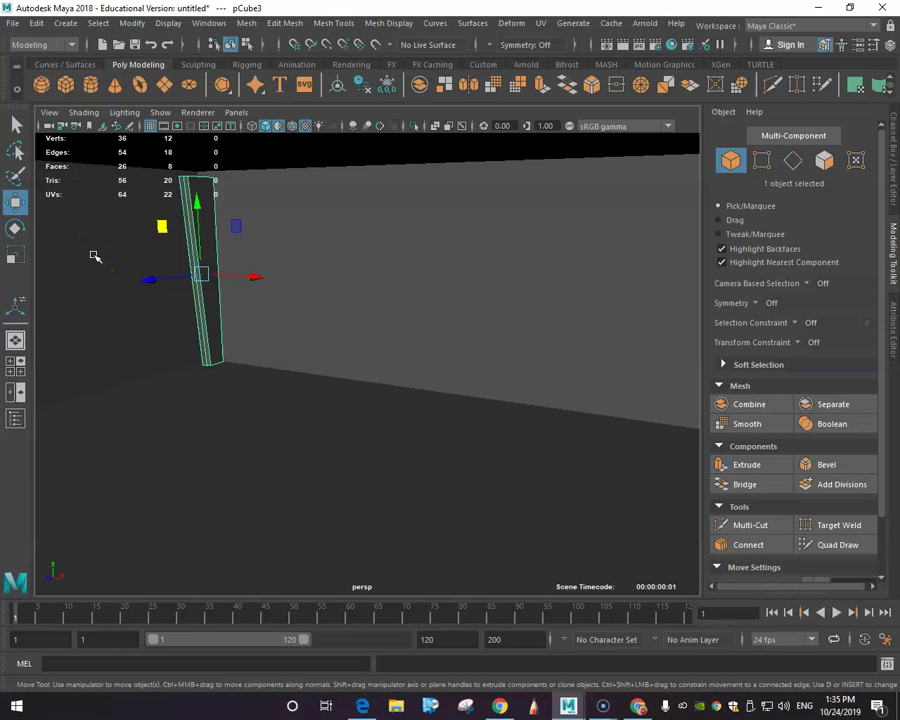
pyautogui.click(62, 23)
pyautogui.click(62, 23)
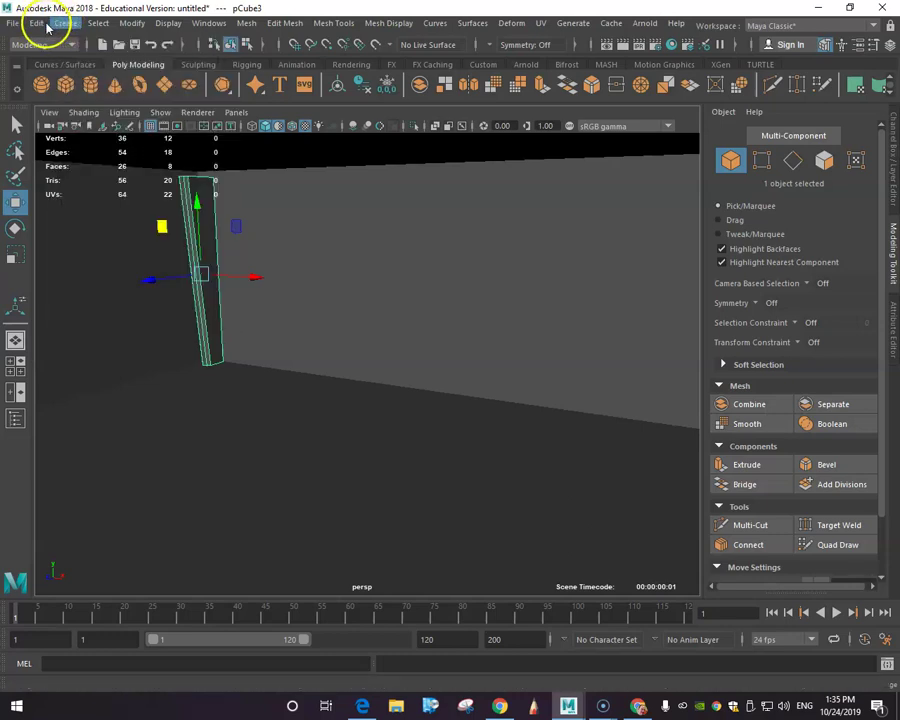
pyautogui.click(40, 23)
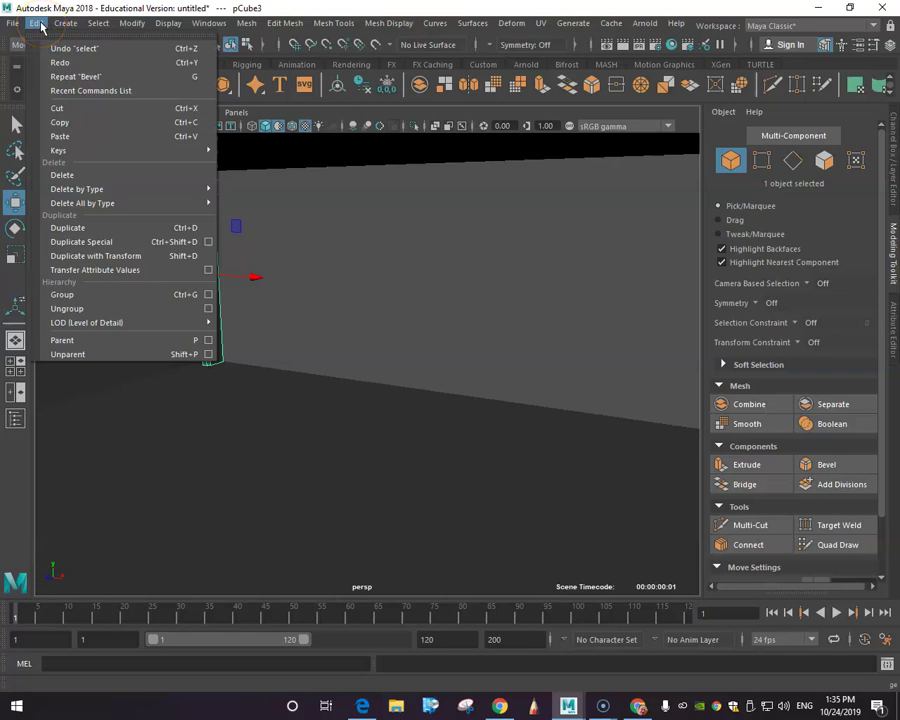
pyautogui.click(209, 244)
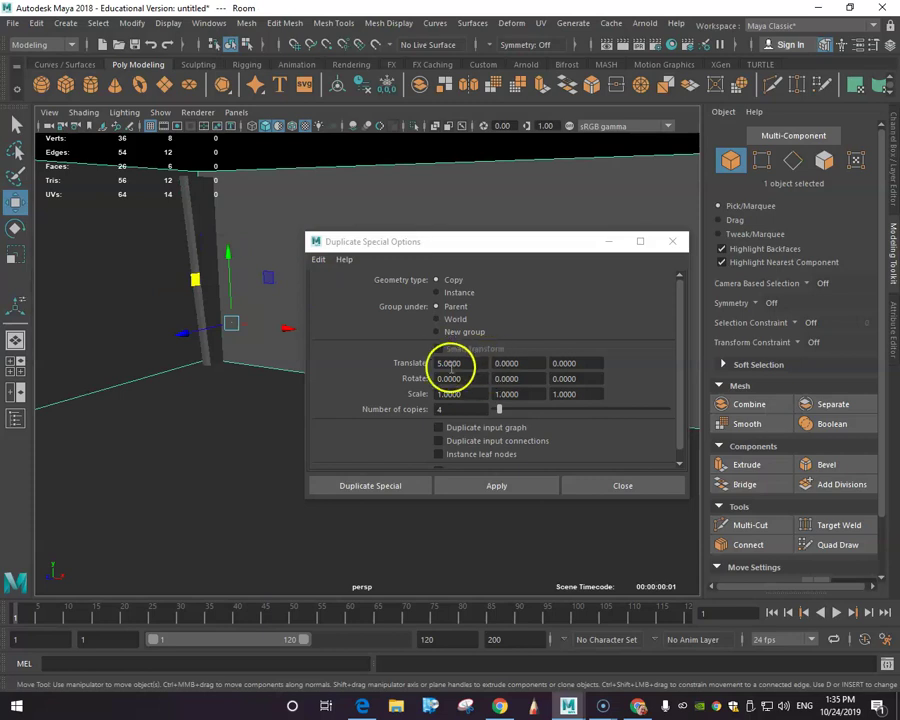
pyautogui.scroll(-1, 453, 366)
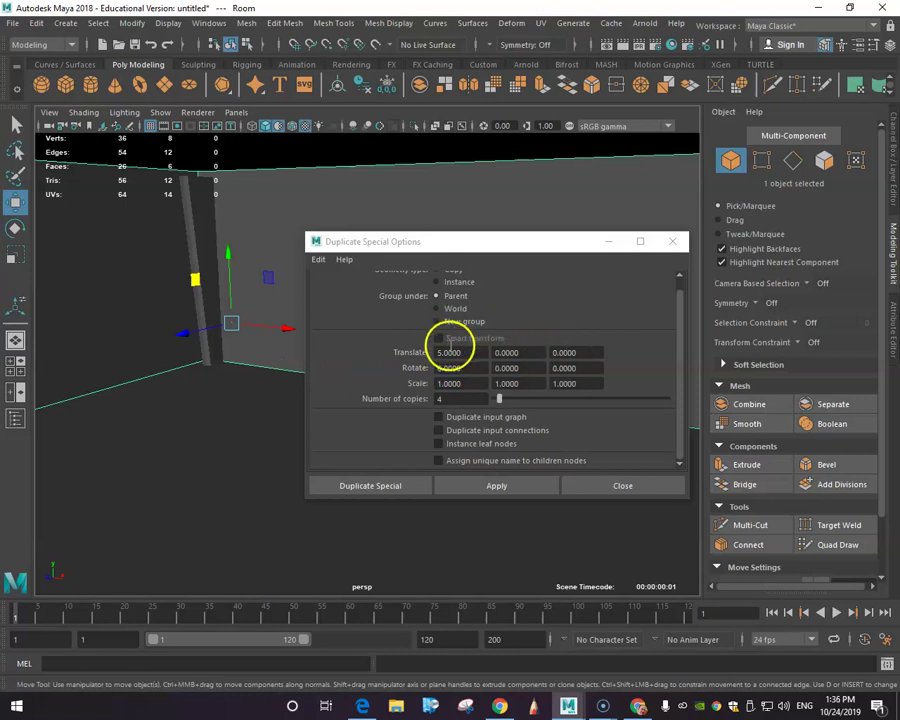
pyautogui.scroll(1, 448, 356)
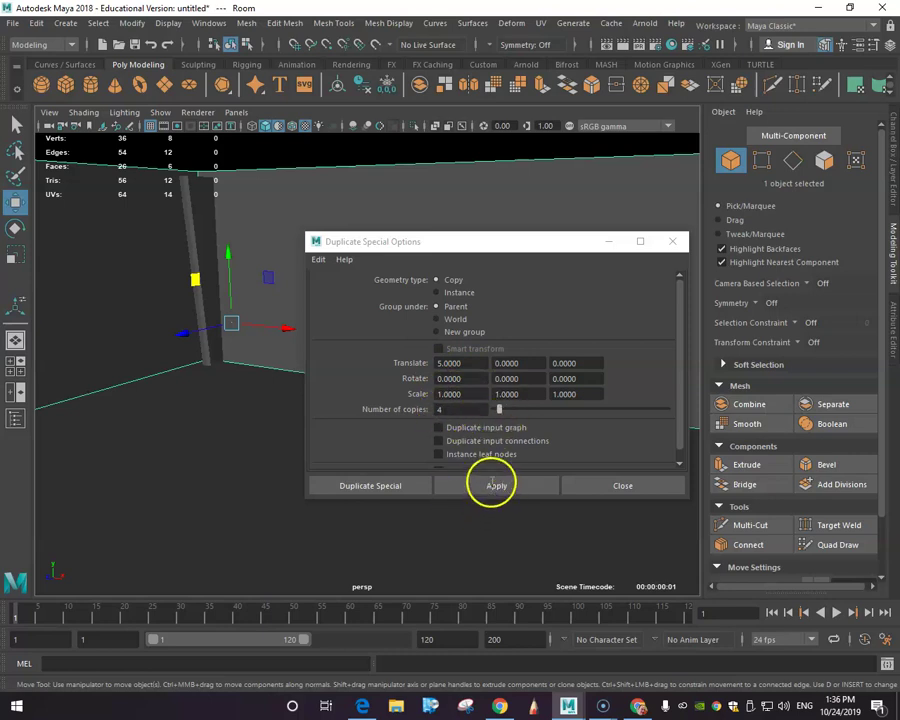
pyautogui.click(486, 487)
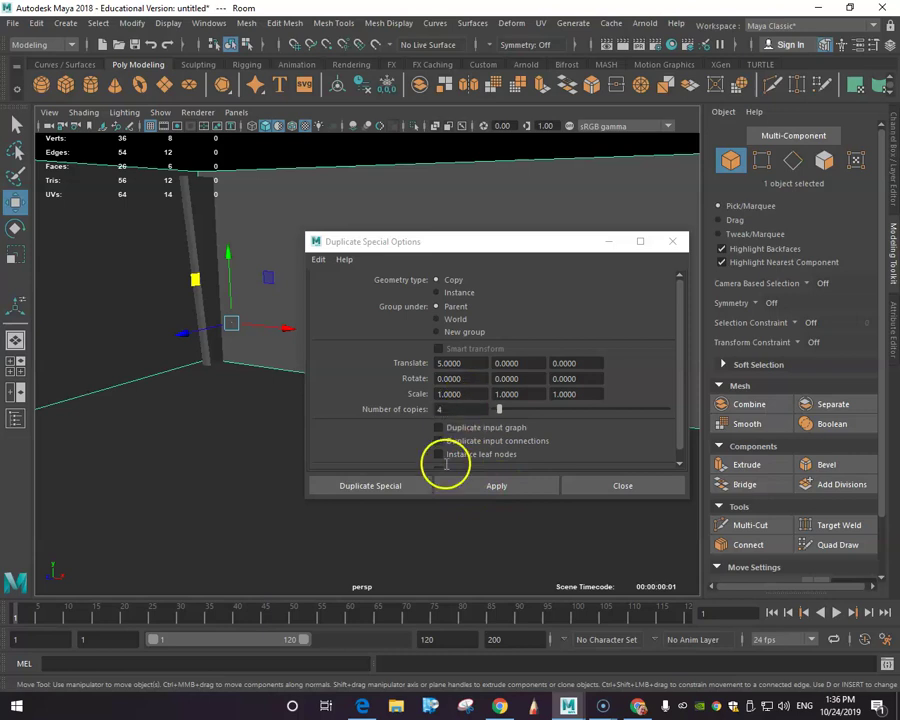
pyautogui.click(616, 485)
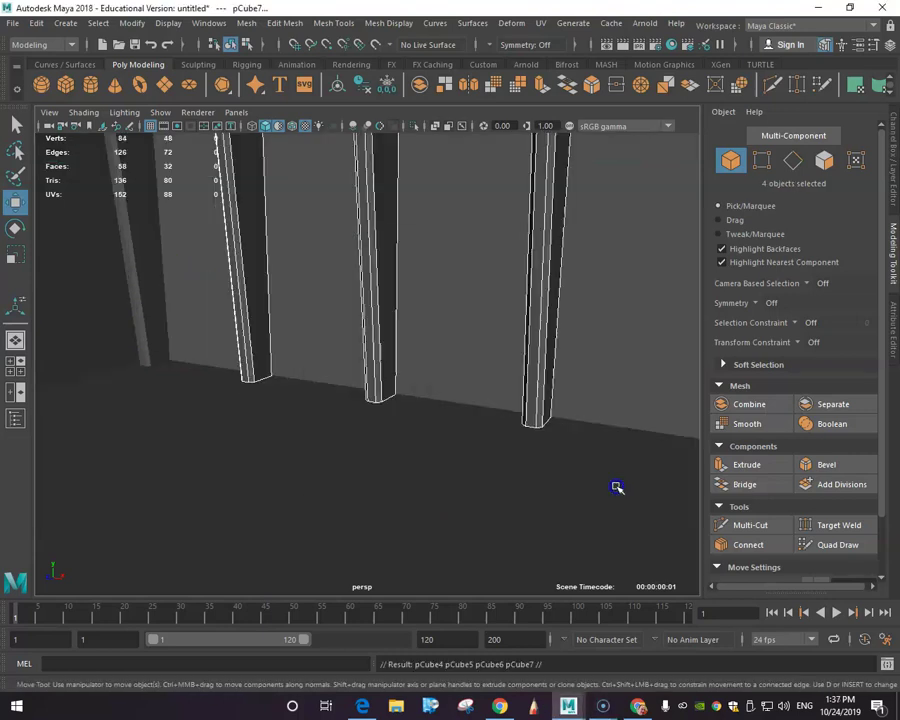
# Create a polygon cone on the room's floor in front of the row of pillars
pyautogui.scroll(-5, 614, 468)
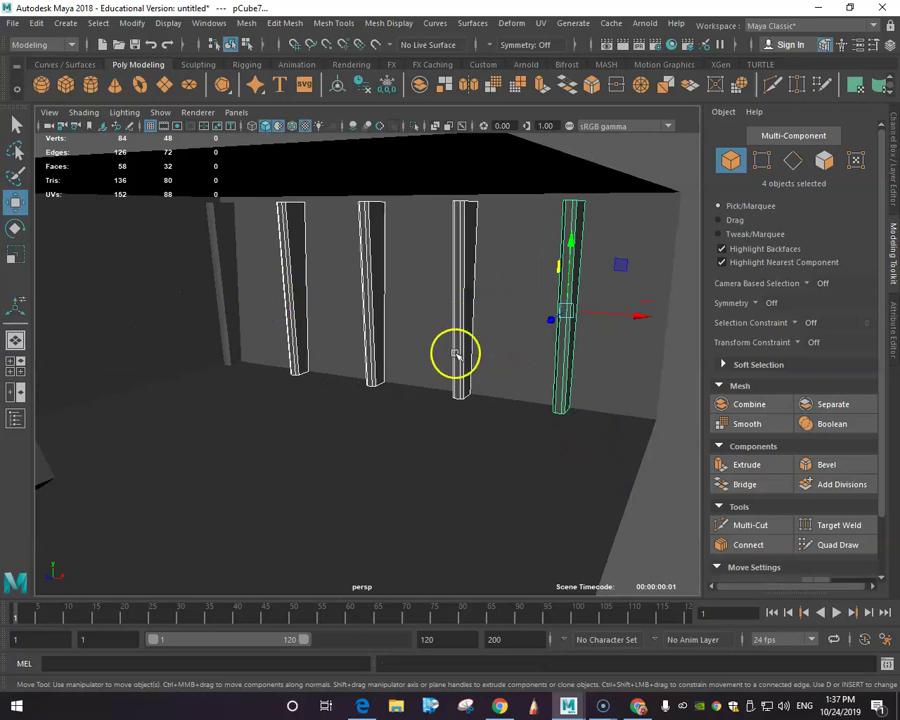
pyautogui.keyDown('alt'); pyautogui.moveTo(417, 326); pyautogui.dragTo(421, 361); pyautogui.keyUp('alt')
pyautogui.scroll(2, 421, 360)
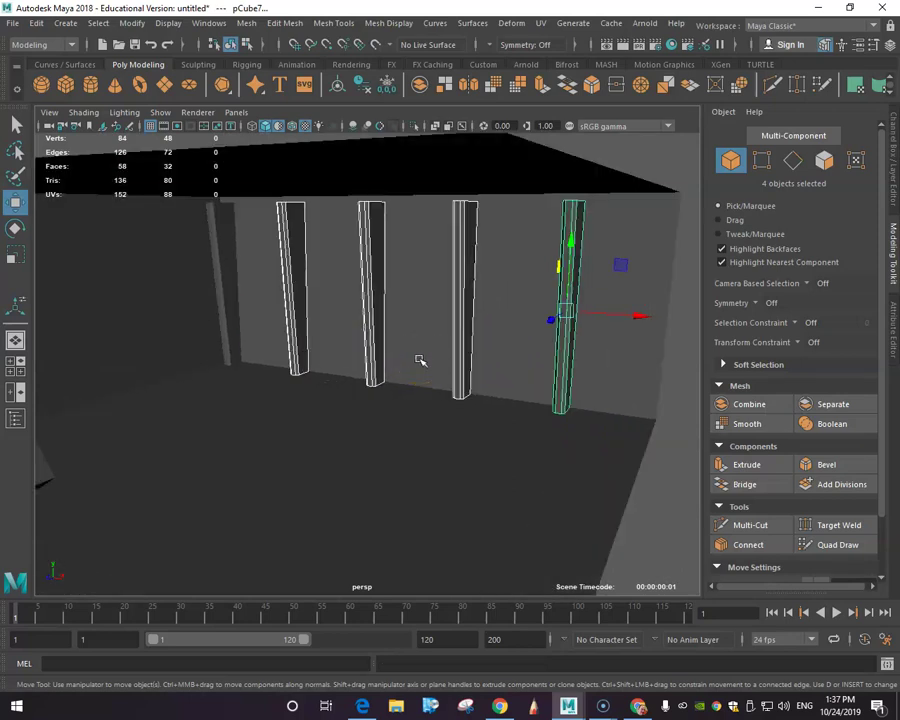
pyautogui.keyDown('alt'); pyautogui.moveTo(421, 361); pyautogui.dragTo(430, 155, button='right'); pyautogui.keyUp('alt')
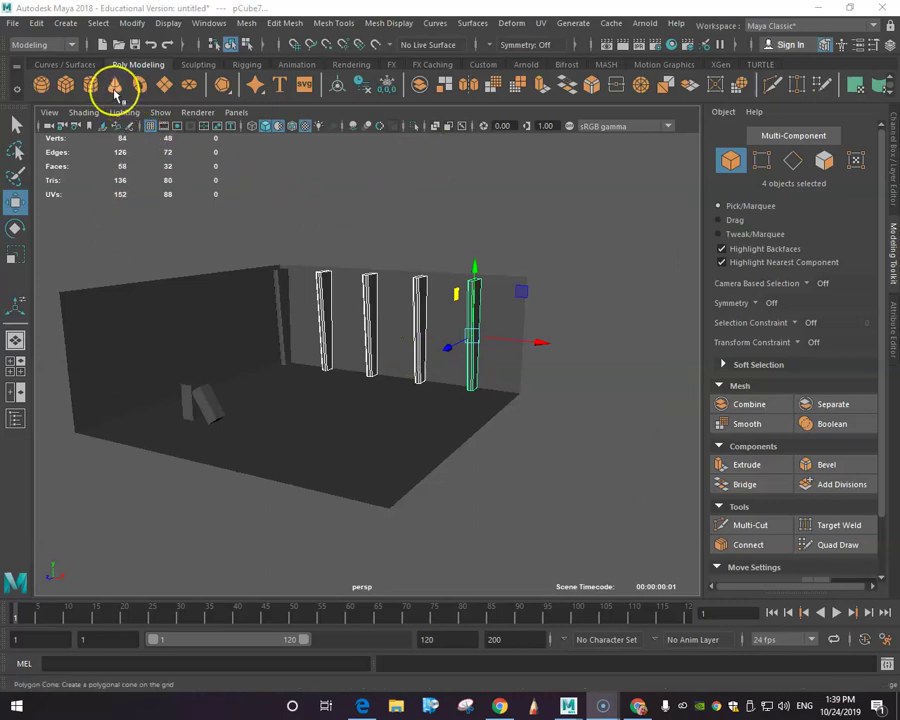
pyautogui.click(116, 88)
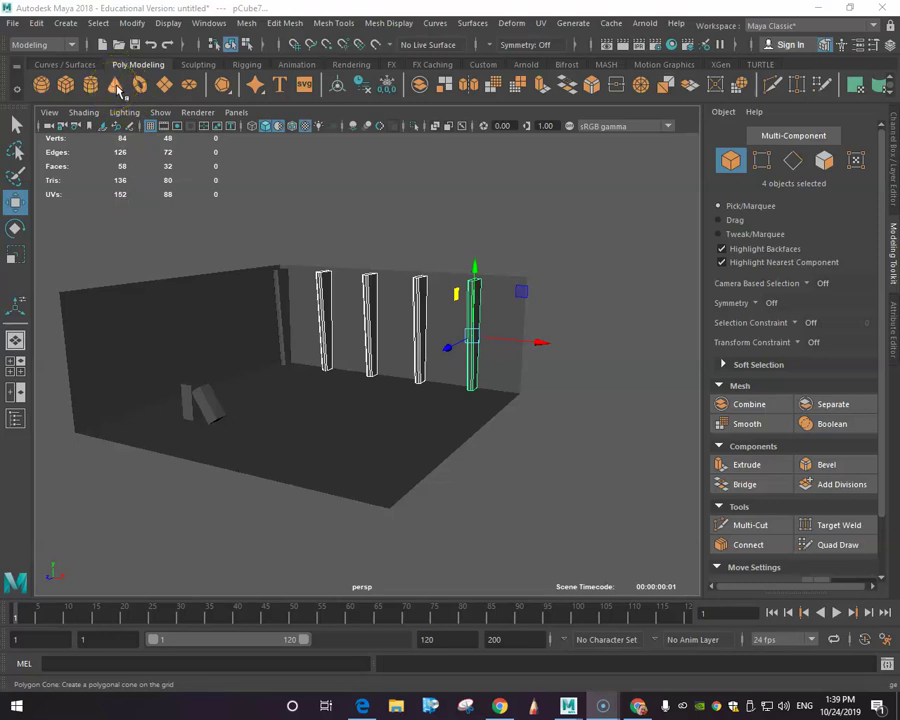
pyautogui.click(117, 88)
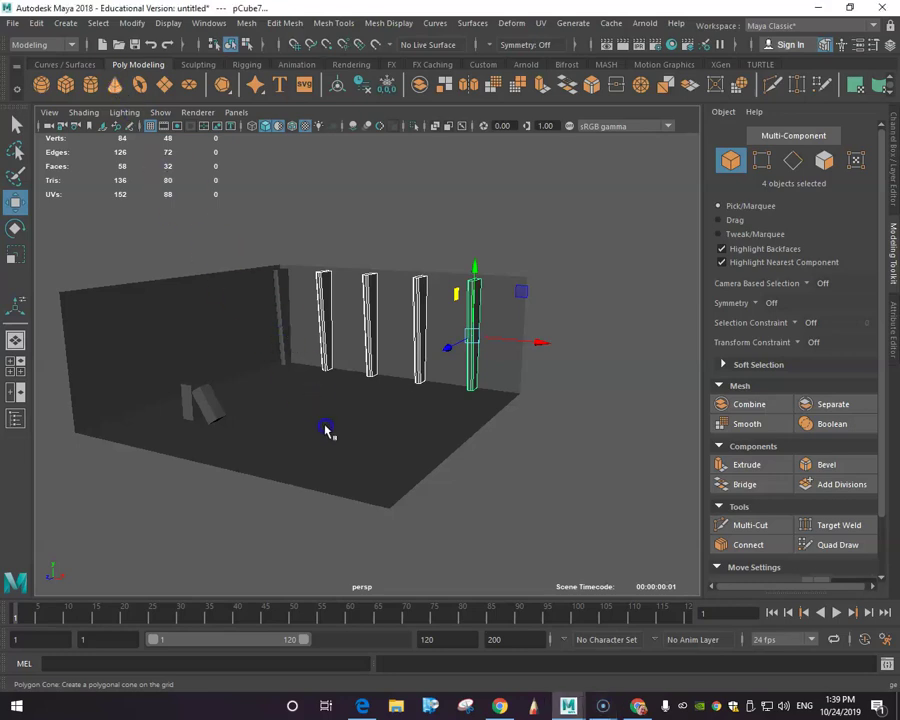
pyautogui.click(293, 338)
pyautogui.moveTo(262, 313); pyautogui.dragTo(315, 404)
pyautogui.press('y')
pyautogui.click(317, 408)
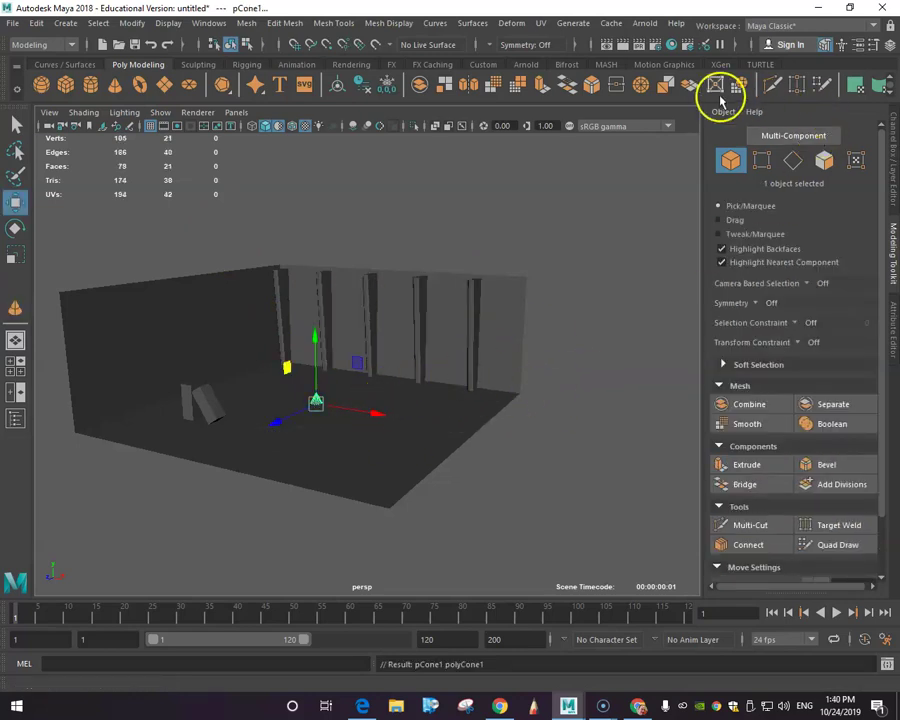
# Rename the new cone object as console
pyautogui.click(894, 158)
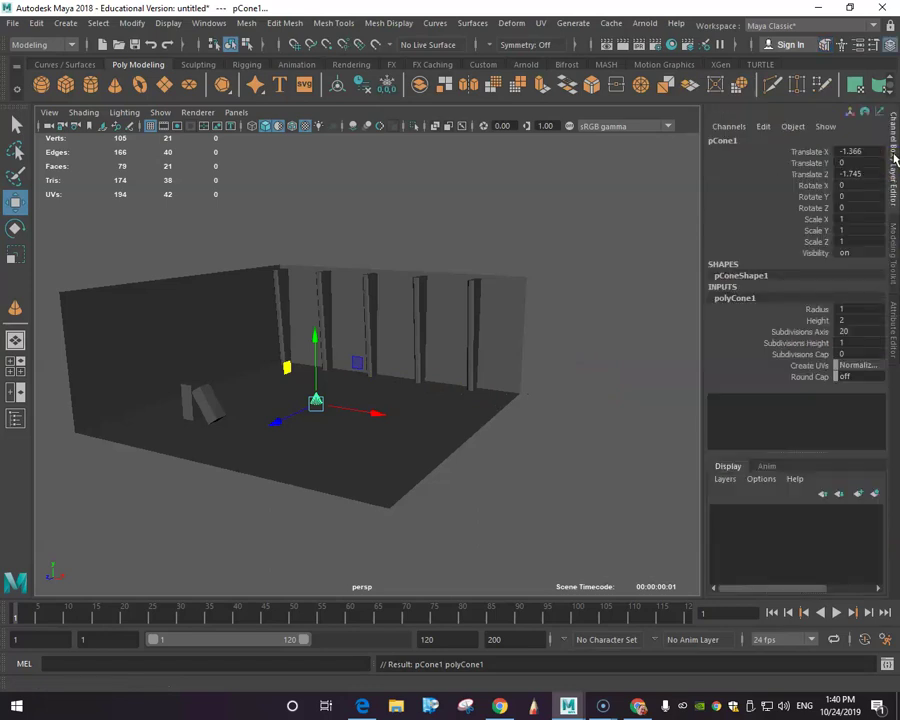
pyautogui.doubleClick(750, 298)
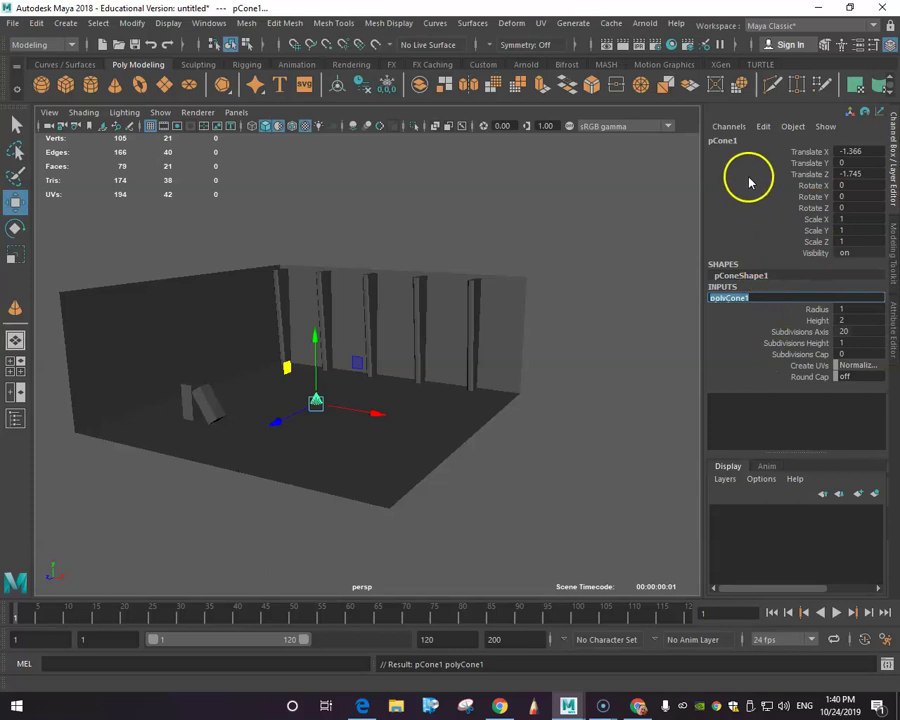
pyautogui.doubleClick(743, 140)
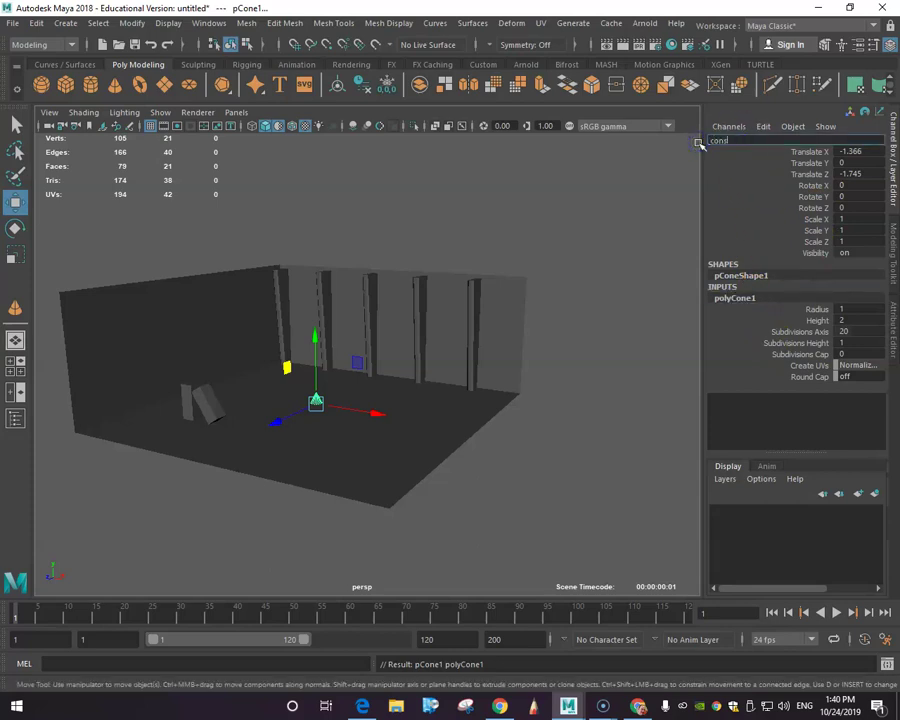
pyautogui.click(738, 404)
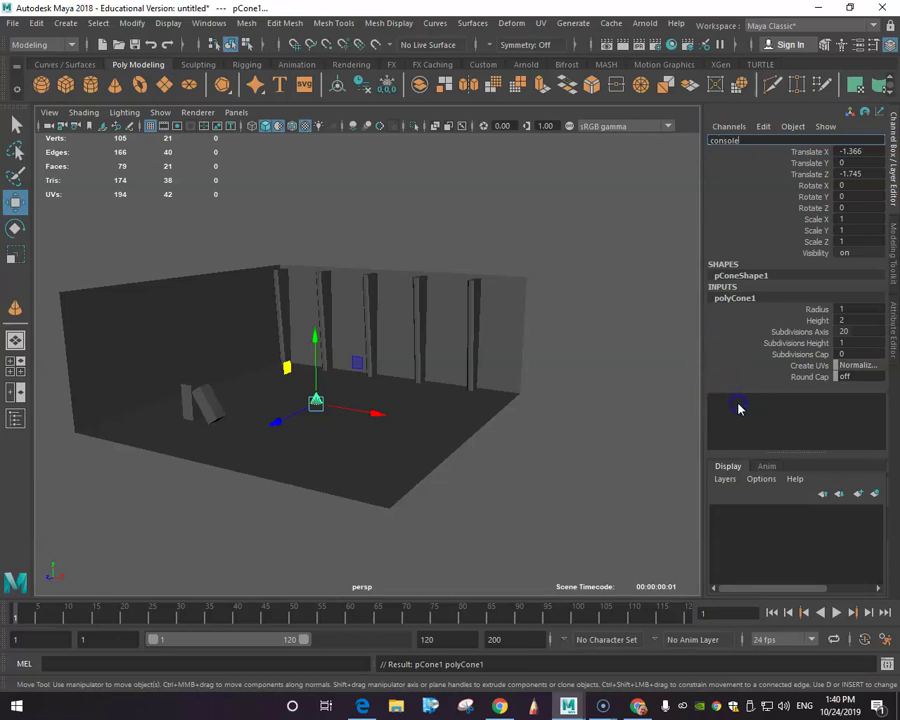
# Set the console cone's radius to 2, height to 4, Subdivisions Axis to 18 and Subdivisions Height to 5
pyautogui.click(850, 332)
pyautogui.click(849, 320)
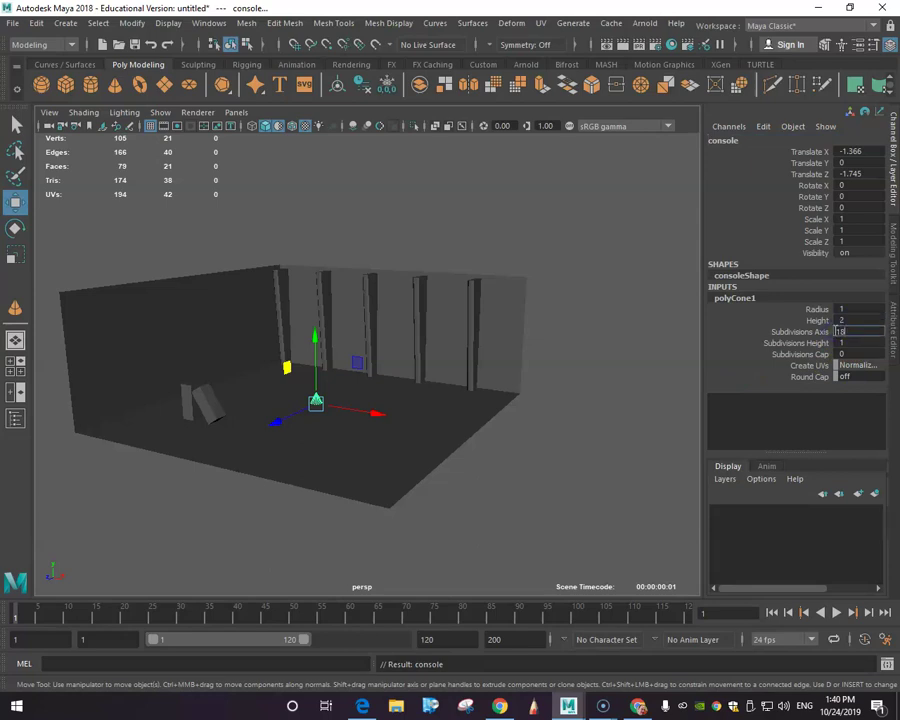
pyautogui.click(854, 321)
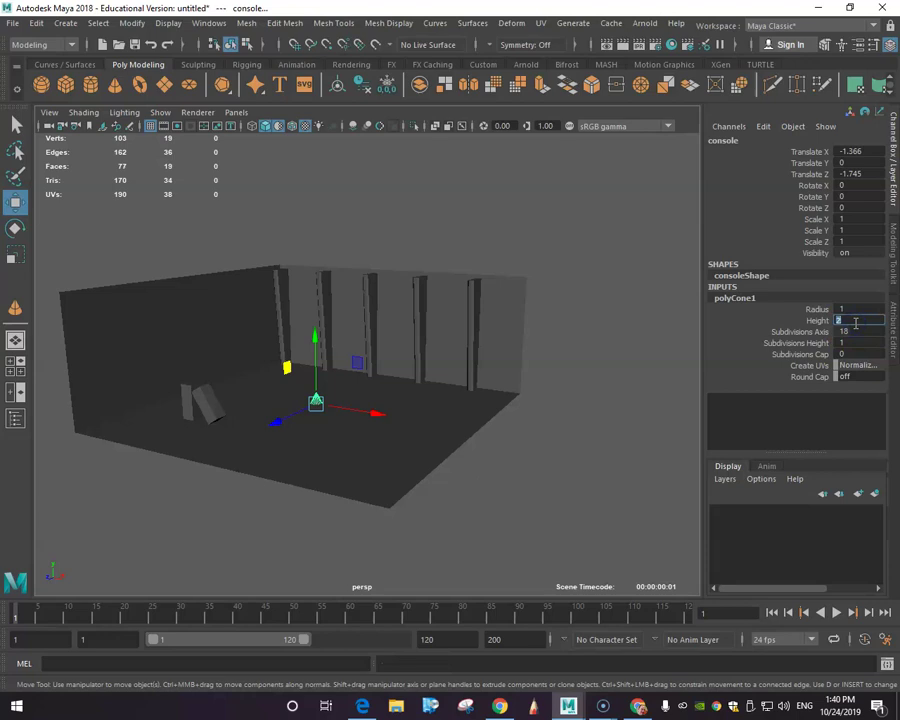
pyautogui.click(849, 309)
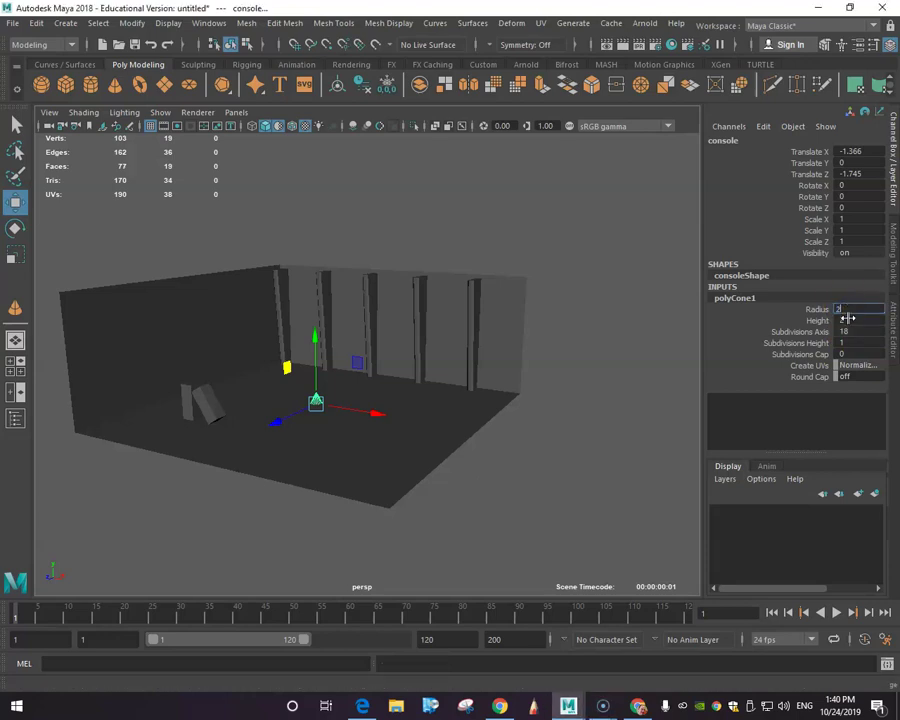
pyautogui.click(848, 319)
pyautogui.write('4')
pyautogui.click(853, 331)
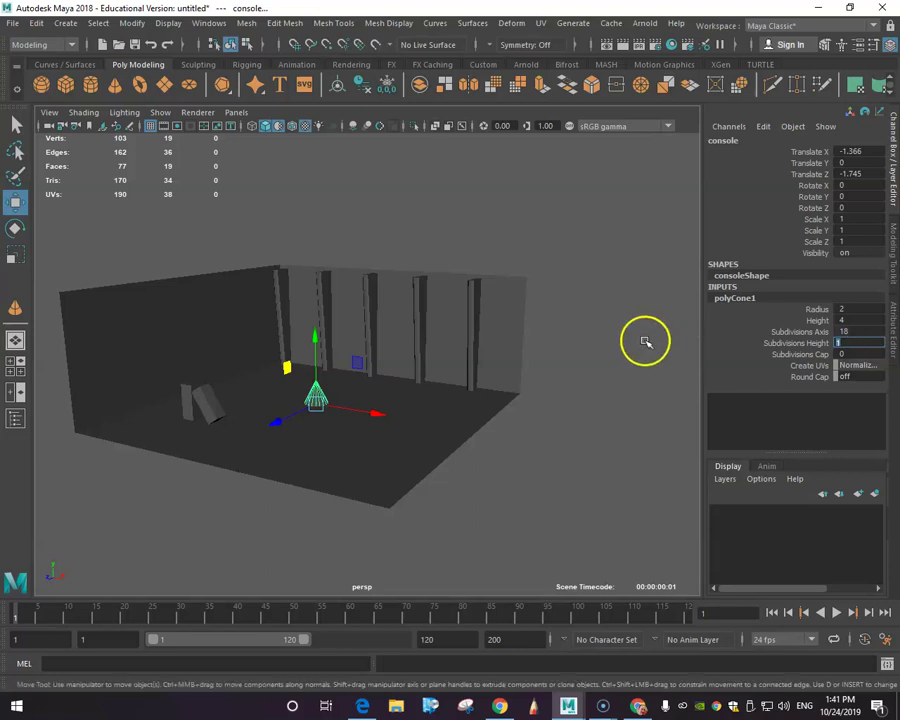
pyautogui.scroll(6, 512, 383)
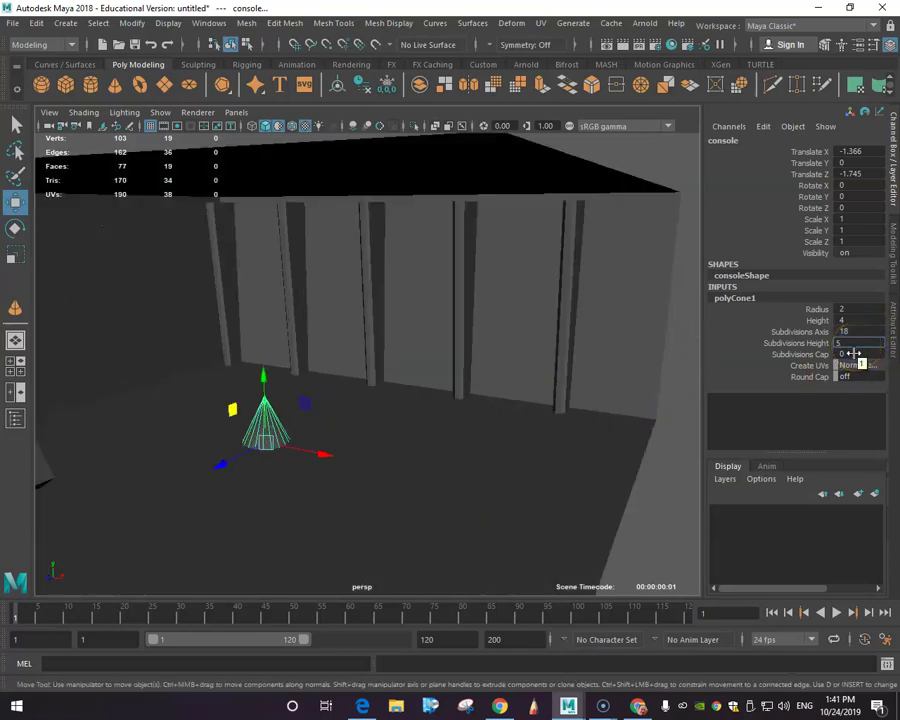
pyautogui.click(853, 354)
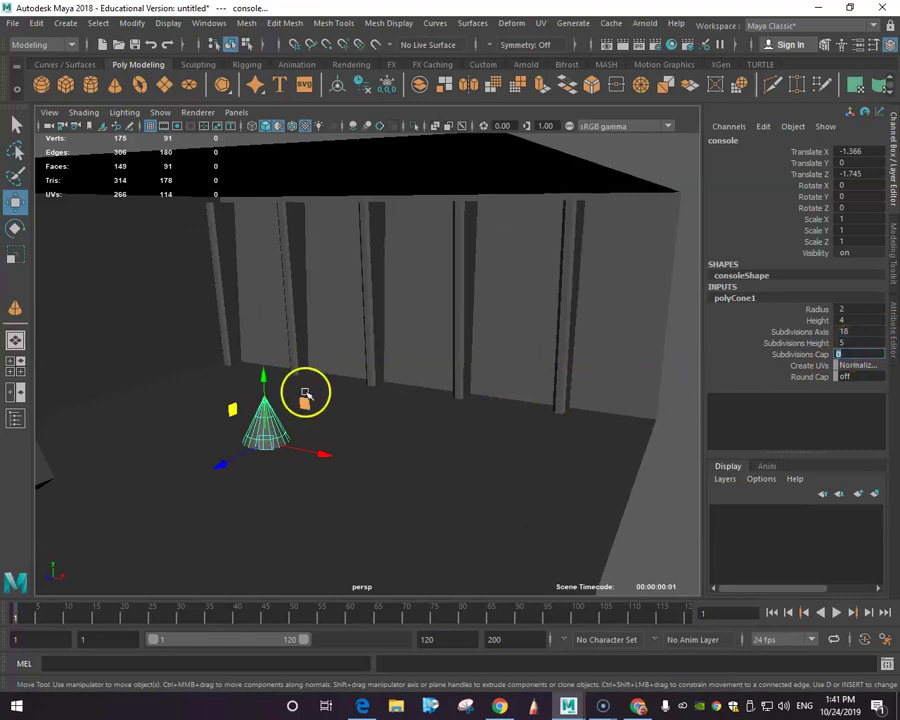
# Raise the console cone to about 2.06 in Translate Y and display the four-view layout
pyautogui.moveTo(263, 377); pyautogui.dragTo(270, 331)
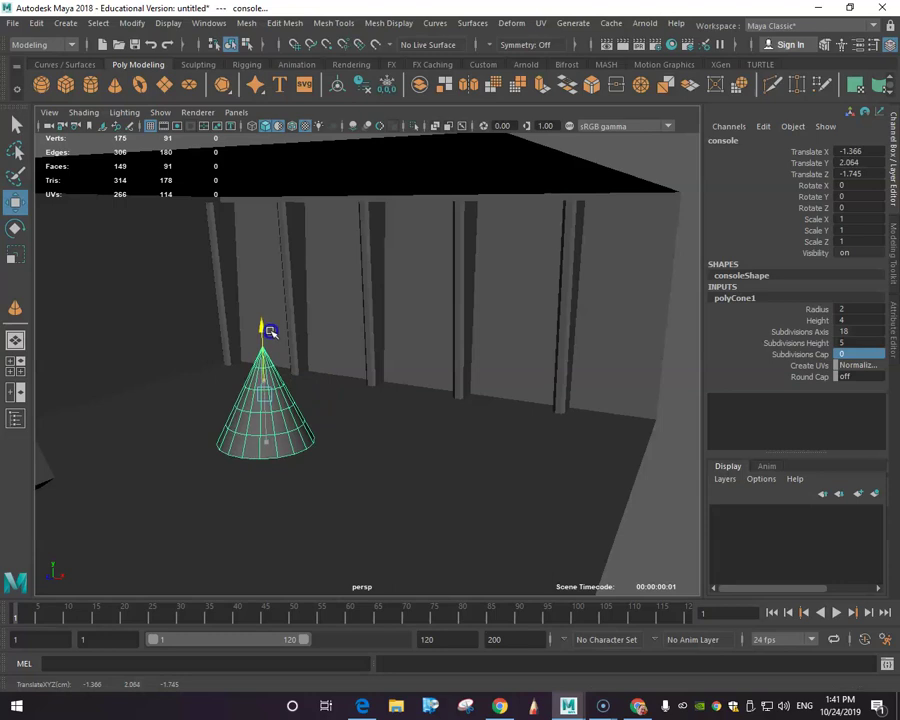
pyautogui.press('space')
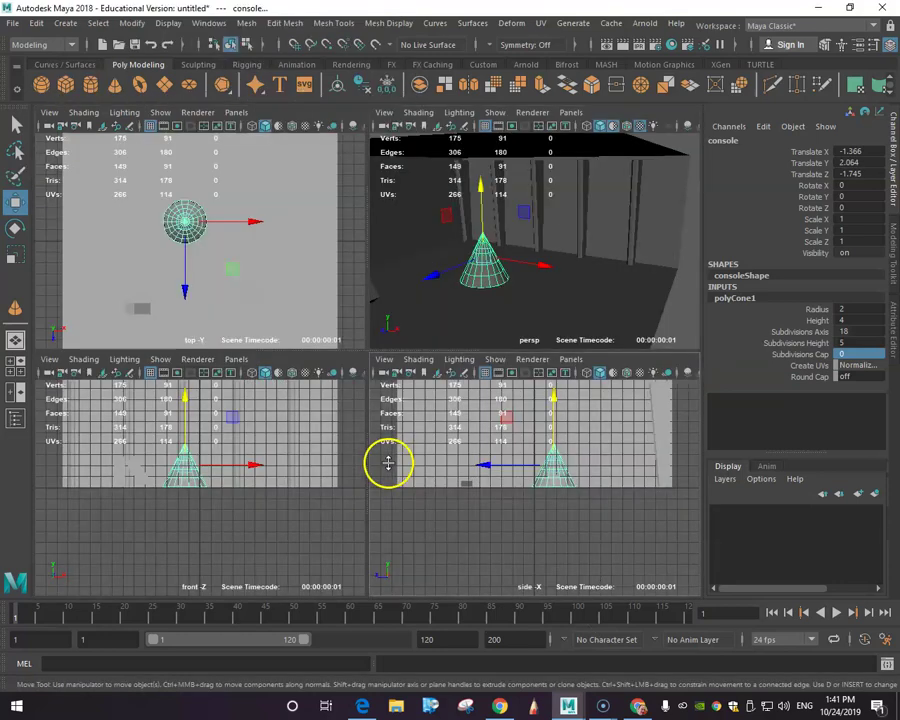
pyautogui.press('space')
pyautogui.press('space')
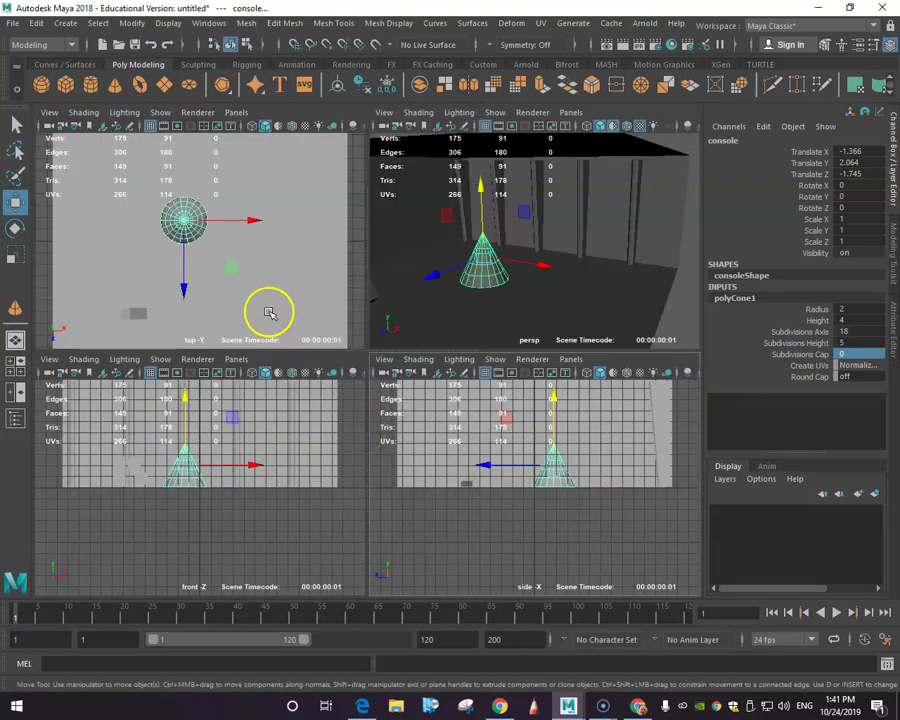
pyautogui.scroll(-2, 249, 298)
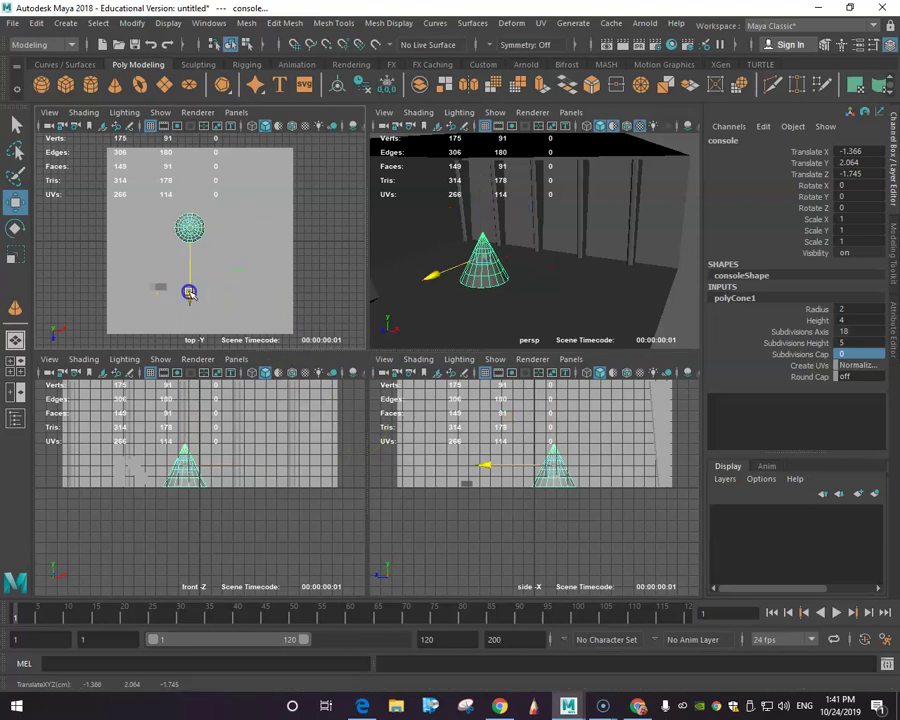
# Move the console across the floor to about -0.33 in Translate X and -0.43 in Translate Z, and enlarge the perspective view
pyautogui.moveTo(187, 293); pyautogui.dragTo(188, 301)
pyautogui.moveTo(255, 236); pyautogui.dragTo(262, 233)
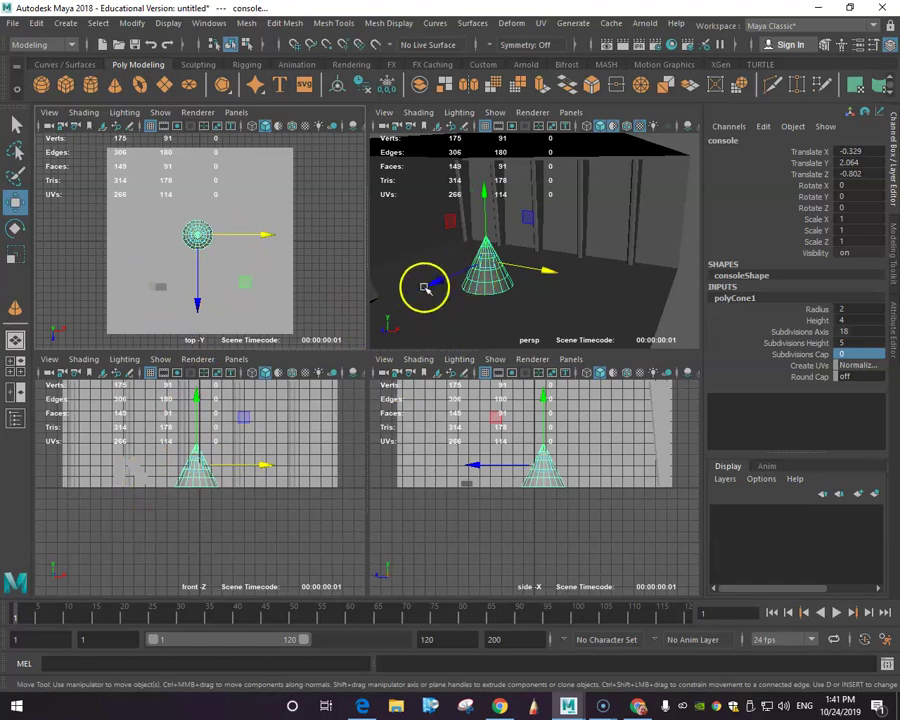
pyautogui.click(197, 297)
pyautogui.moveTo(197, 297); pyautogui.dragTo(194, 340)
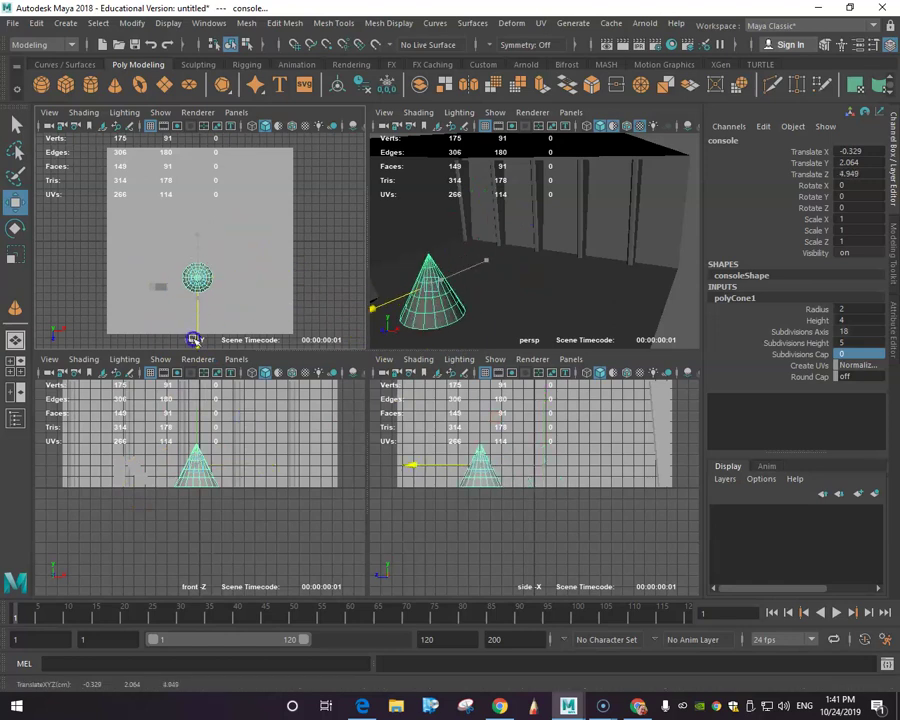
pyautogui.moveTo(194, 340); pyautogui.dragTo(199, 298)
pyautogui.press('space')
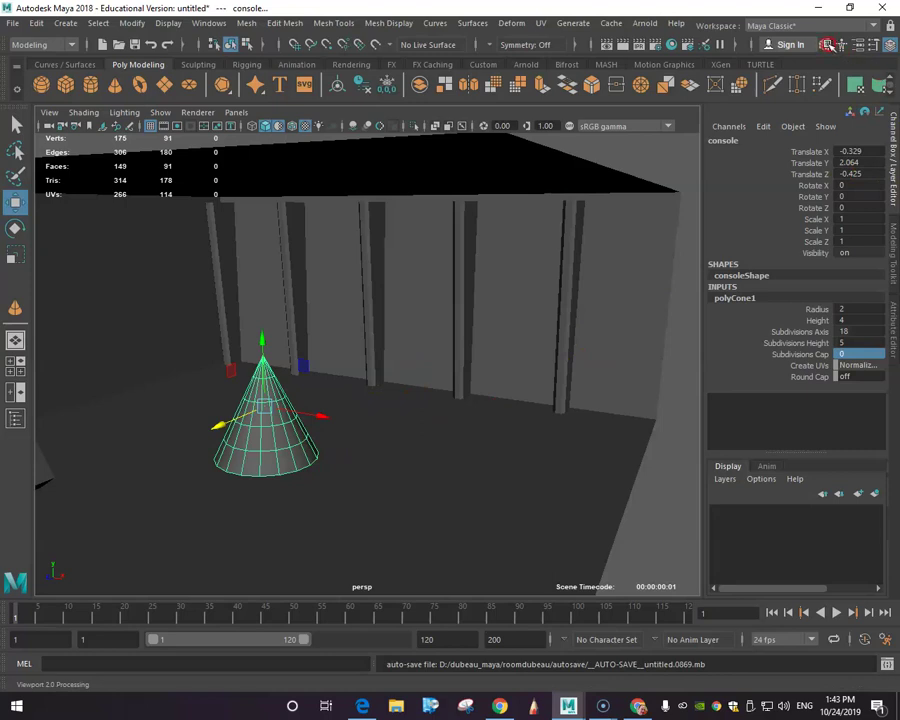
# Open the Modeling Toolkit and bring up the console close in a full-size side view
pyautogui.click(828, 45)
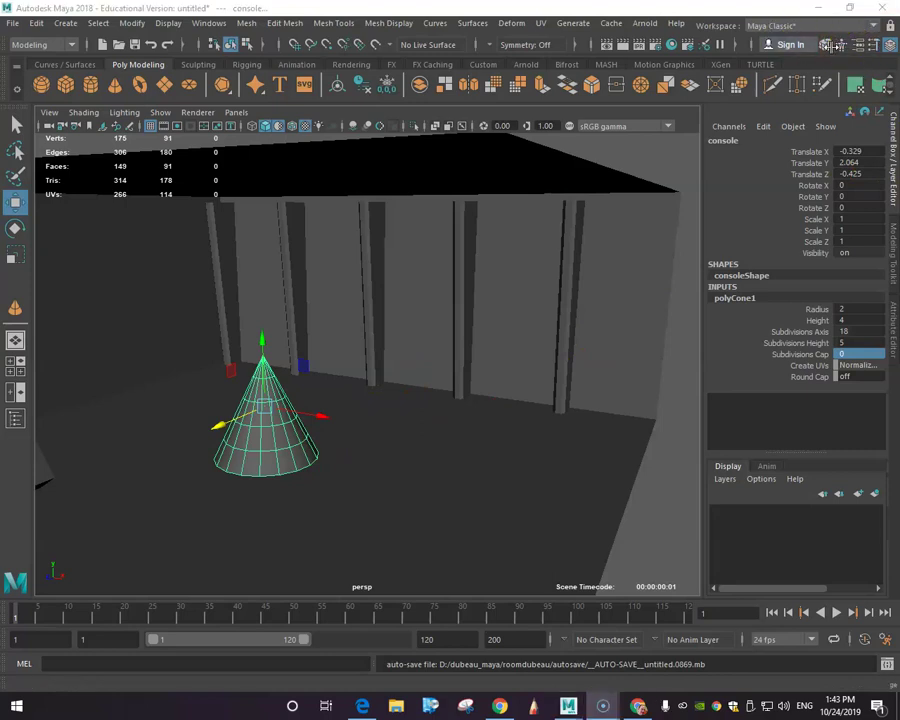
pyautogui.click(893, 265)
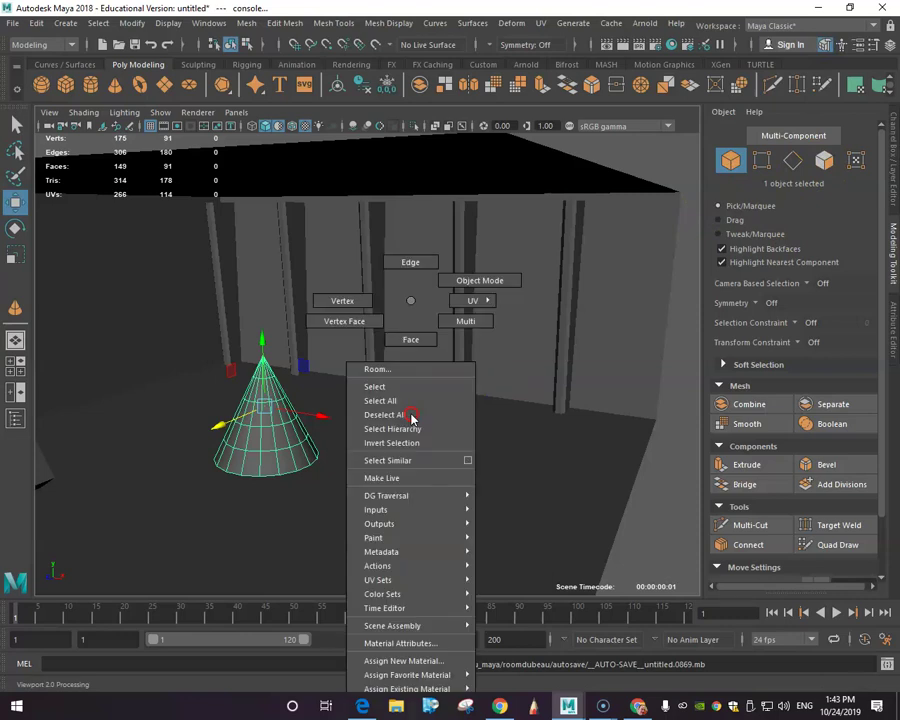
pyautogui.moveTo(411, 417); pyautogui.dragTo(360, 297, button='right')
pyautogui.click(402, 366)
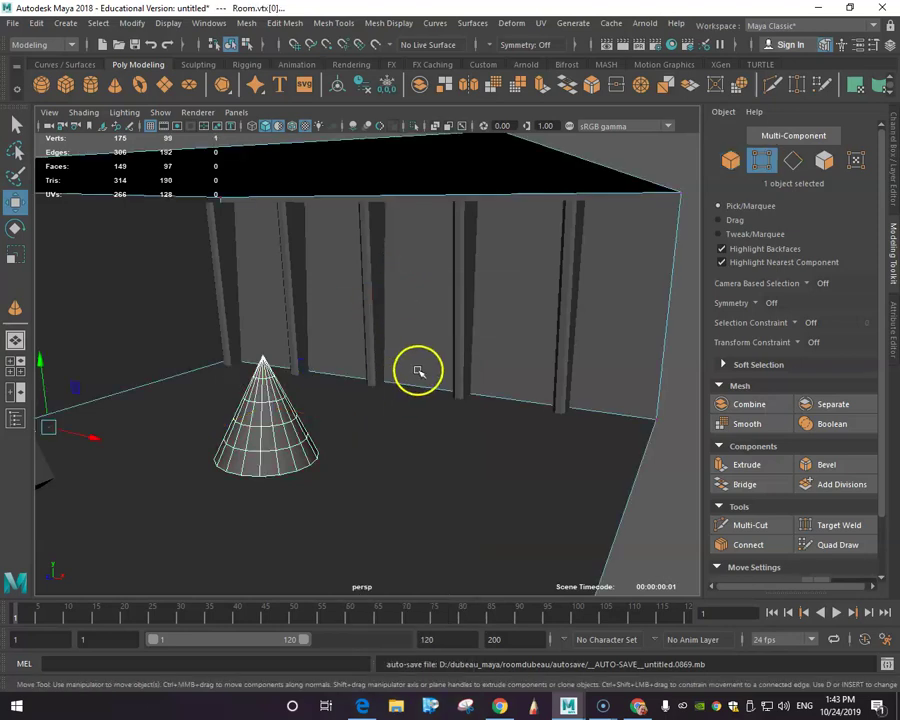
pyautogui.press('space')
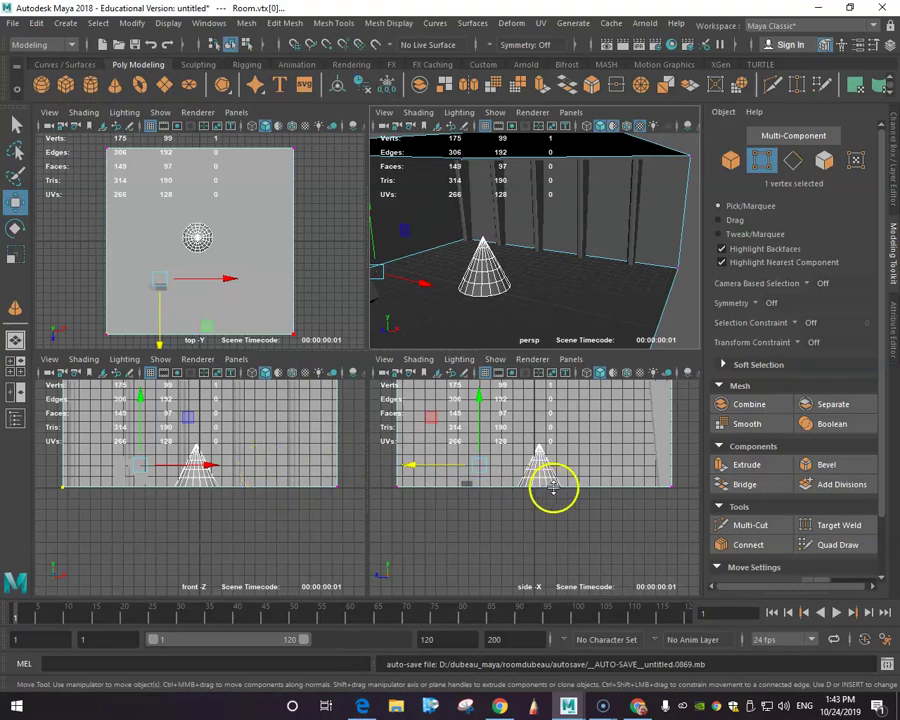
pyautogui.press('space')
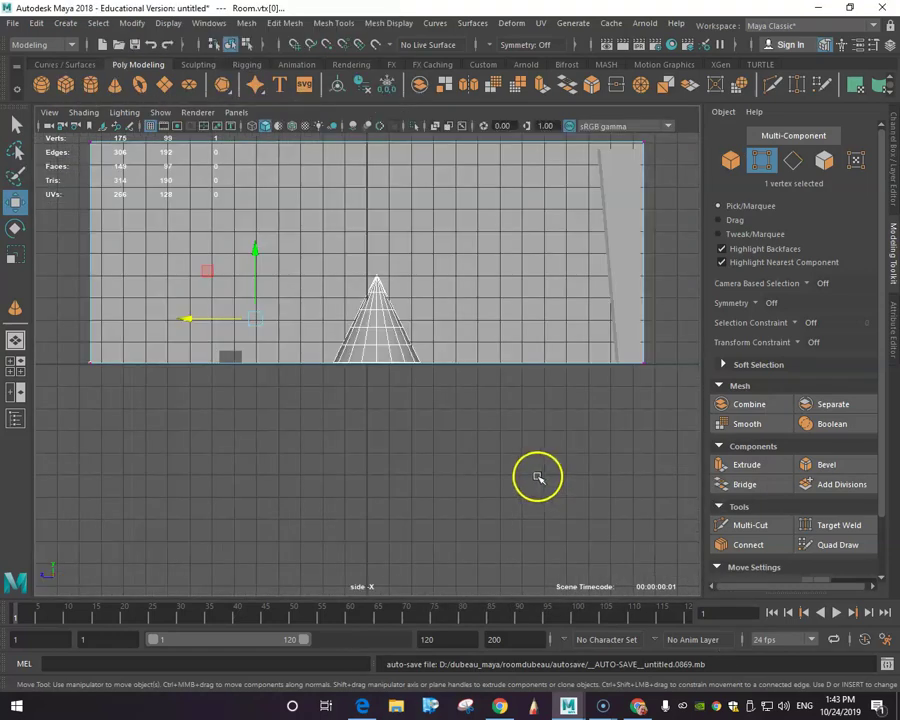
pyautogui.scroll(3, 390, 370)
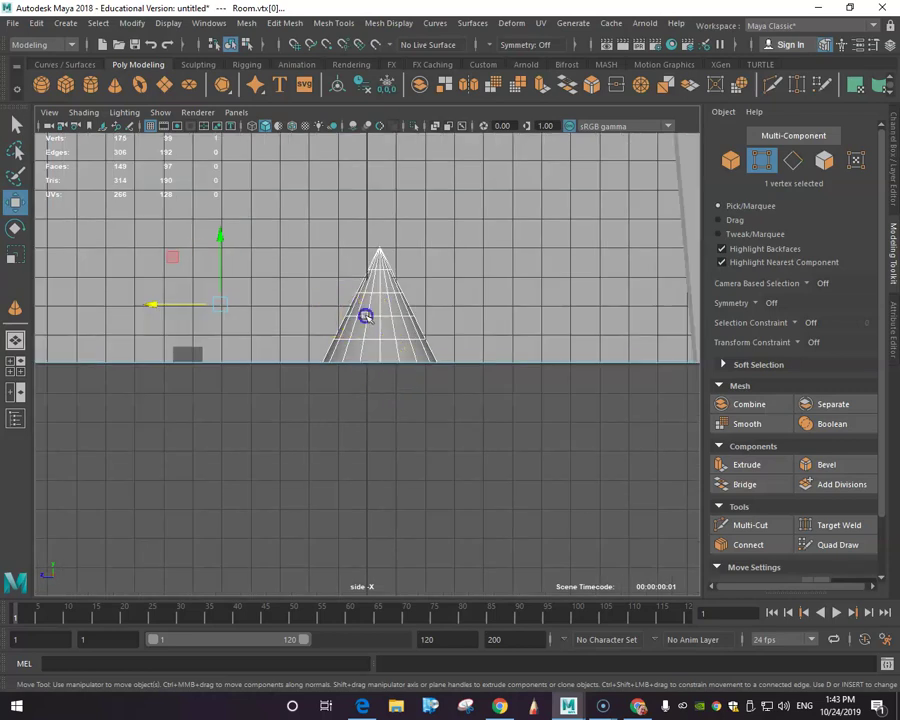
# Leave the room's vertex editing and switch the console cone to vertex editing in the side view
pyautogui.press('F8')
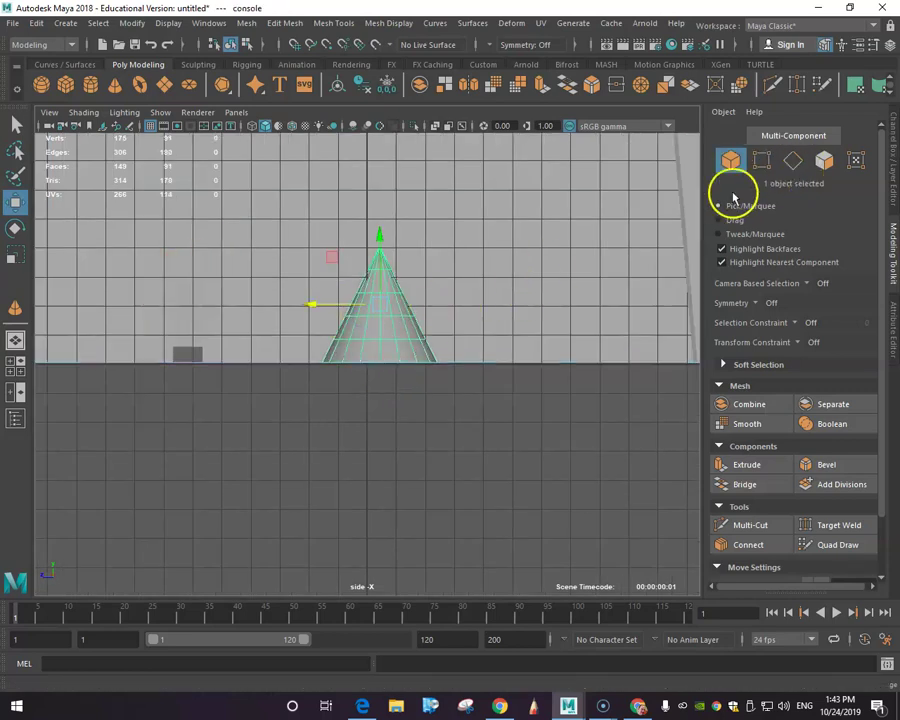
pyautogui.click(382, 300)
pyautogui.moveTo(382, 303); pyautogui.dragTo(321, 285, button='right')
pyautogui.click(357, 322)
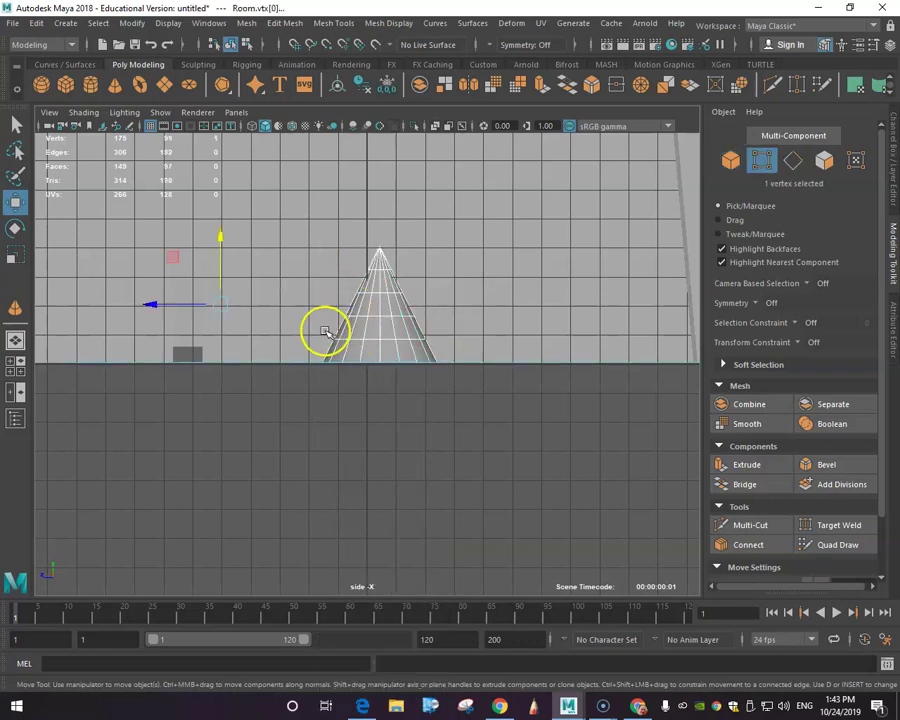
pyautogui.moveTo(322, 331); pyautogui.dragTo(360, 352)
pyautogui.moveTo(444, 353); pyautogui.dragTo(444, 352)
pyautogui.press('F8')
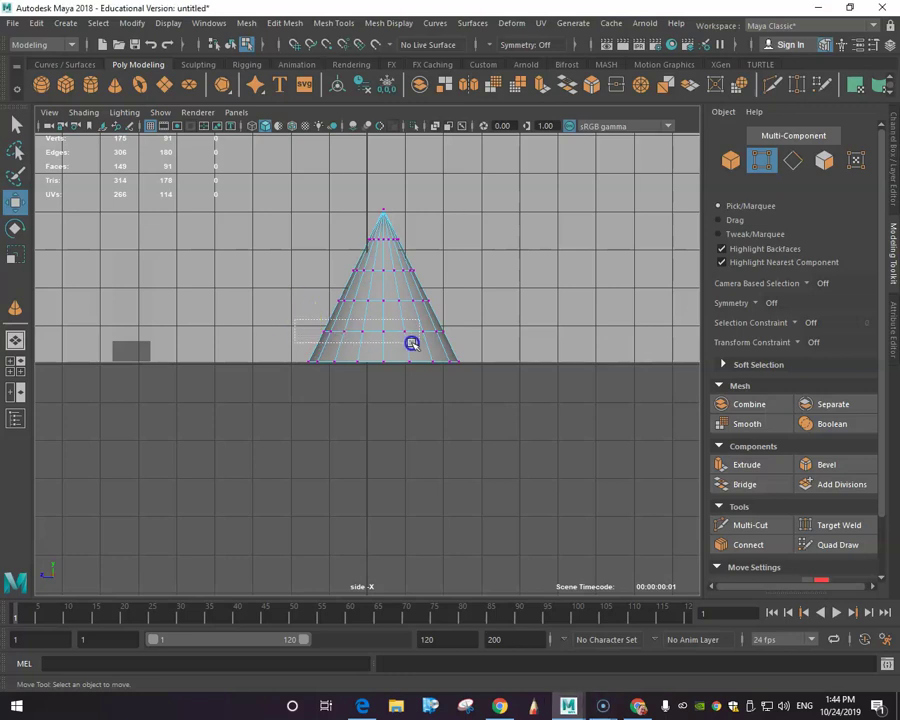
# Raise the ring of 18 vertices just above the cone's base to about 1.51 in Y
pyautogui.moveTo(458, 344); pyautogui.dragTo(456, 343)
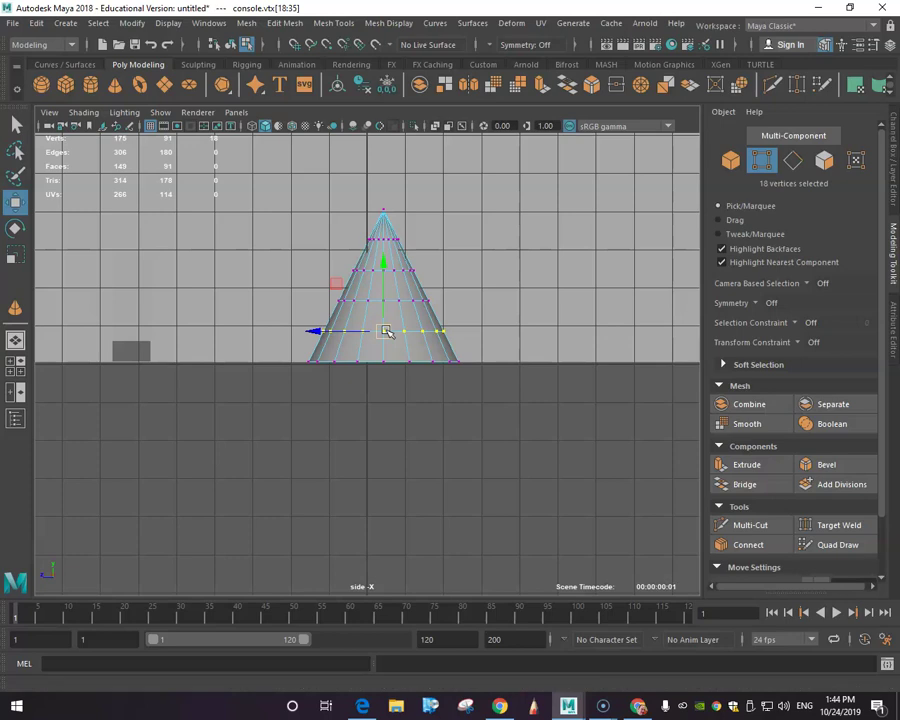
pyautogui.press('d')
pyautogui.moveTo(385, 331); pyautogui.dragTo(385, 256)
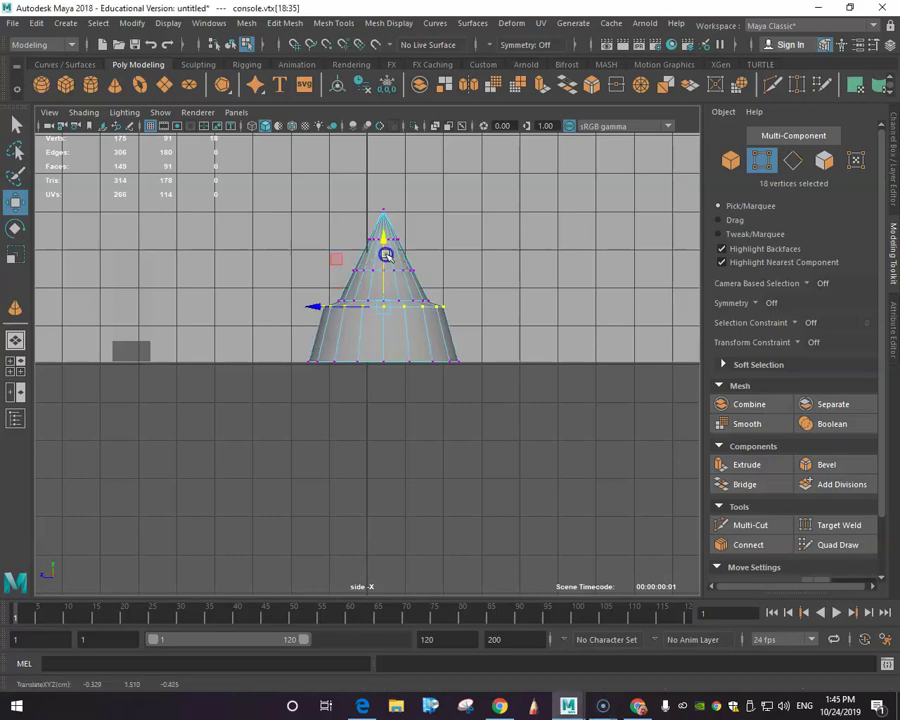
pyautogui.click(311, 268)
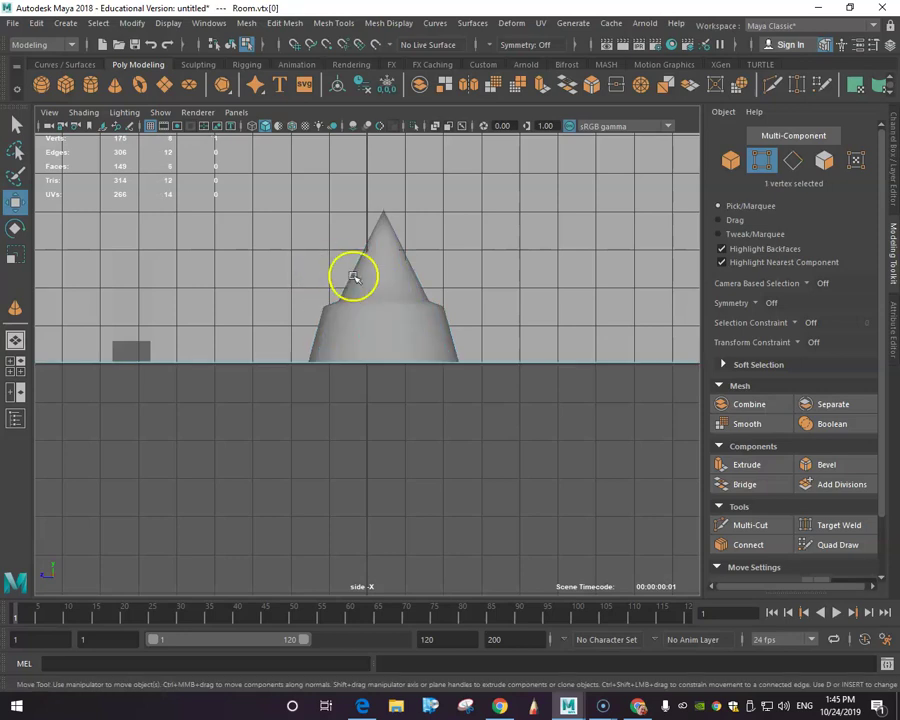
pyautogui.click(387, 285)
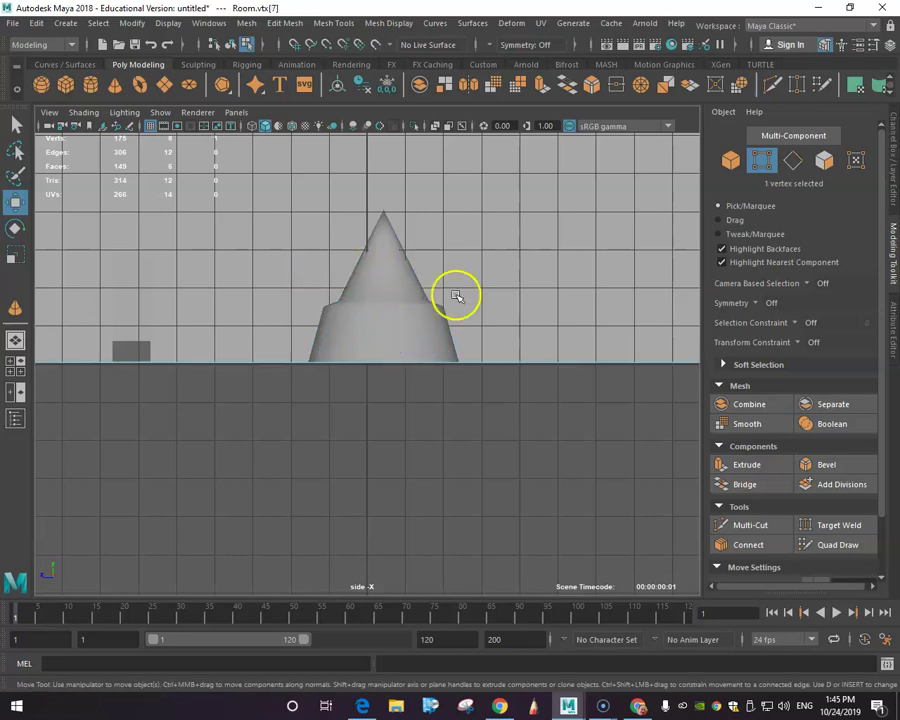
pyautogui.scroll(2, 470, 292)
pyautogui.scroll(3, 462, 297)
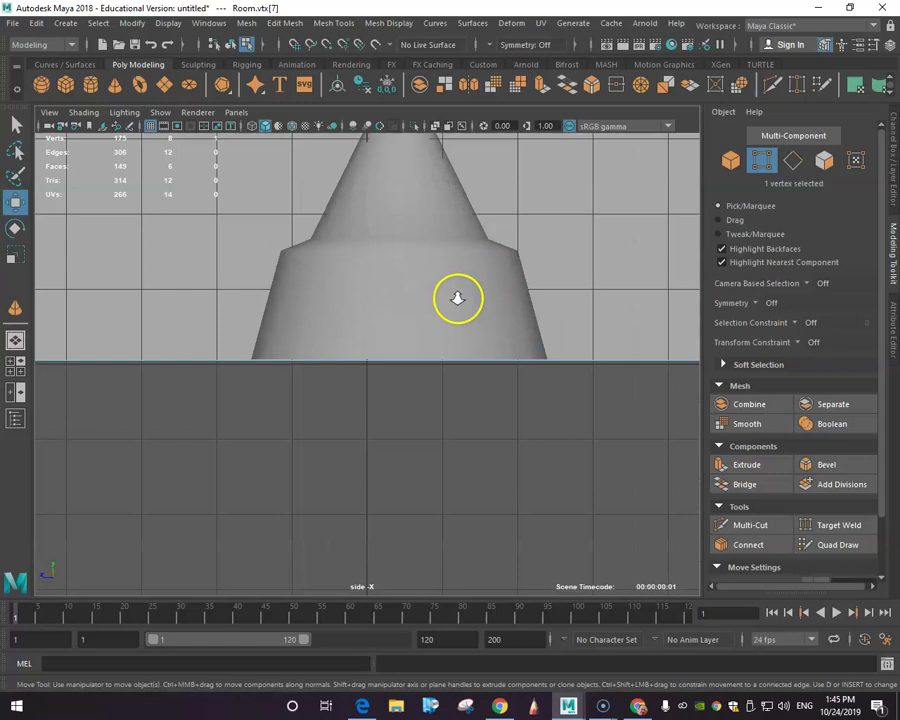
pyautogui.scroll(-5, 412, 264)
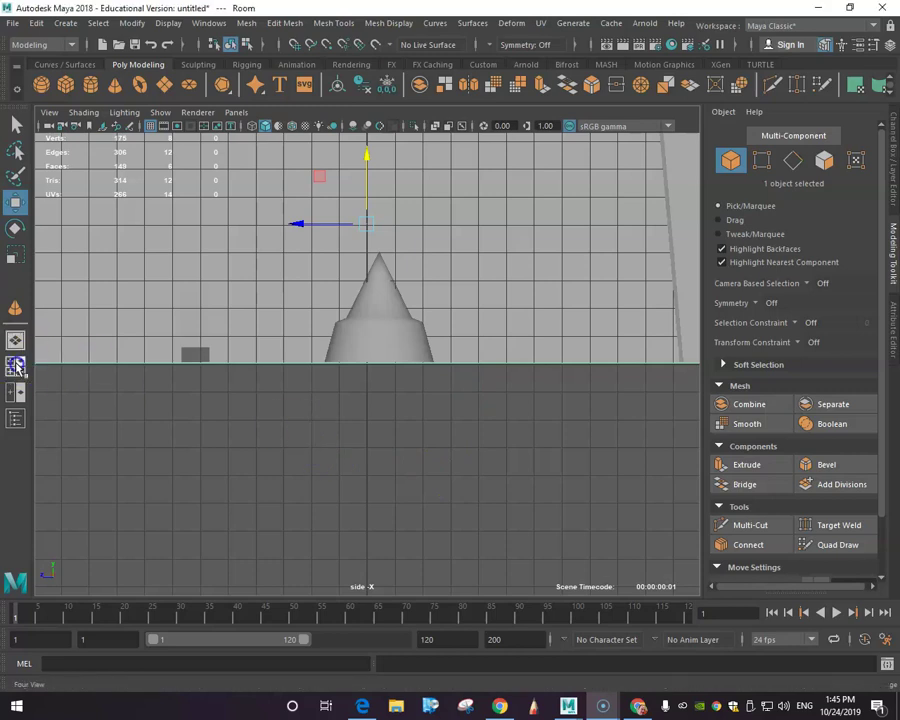
pyautogui.press('space')
pyautogui.press('space')
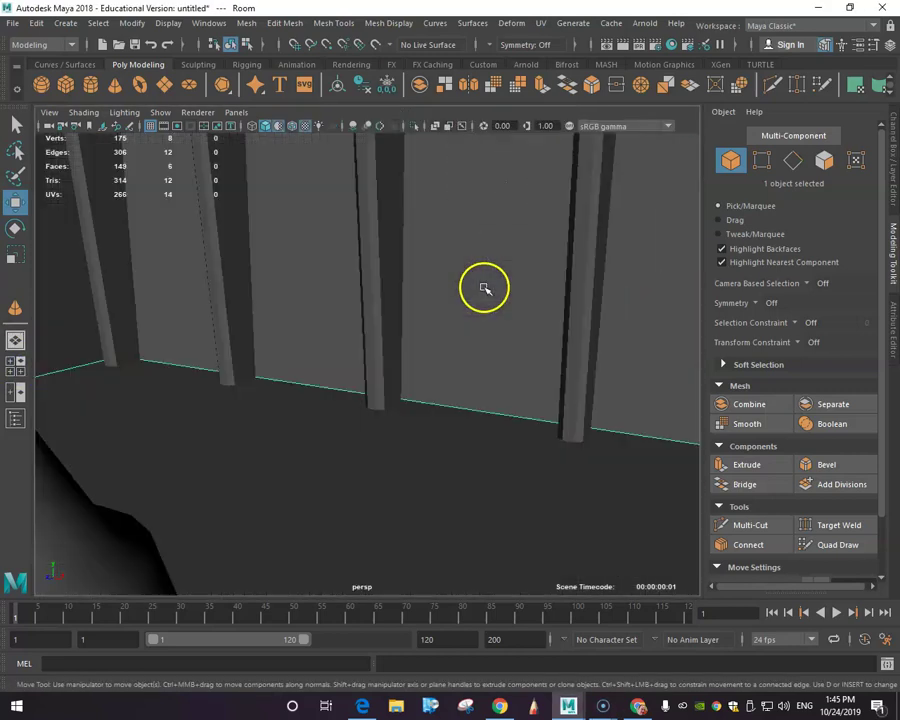
pyautogui.click(115, 538)
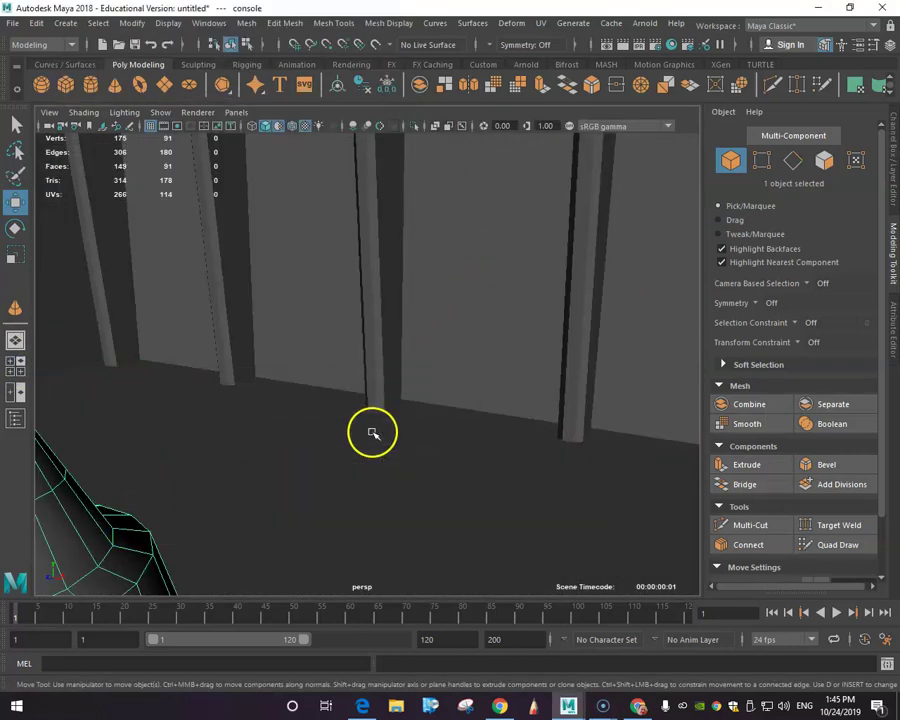
pyautogui.press('space')
pyautogui.click(499, 478)
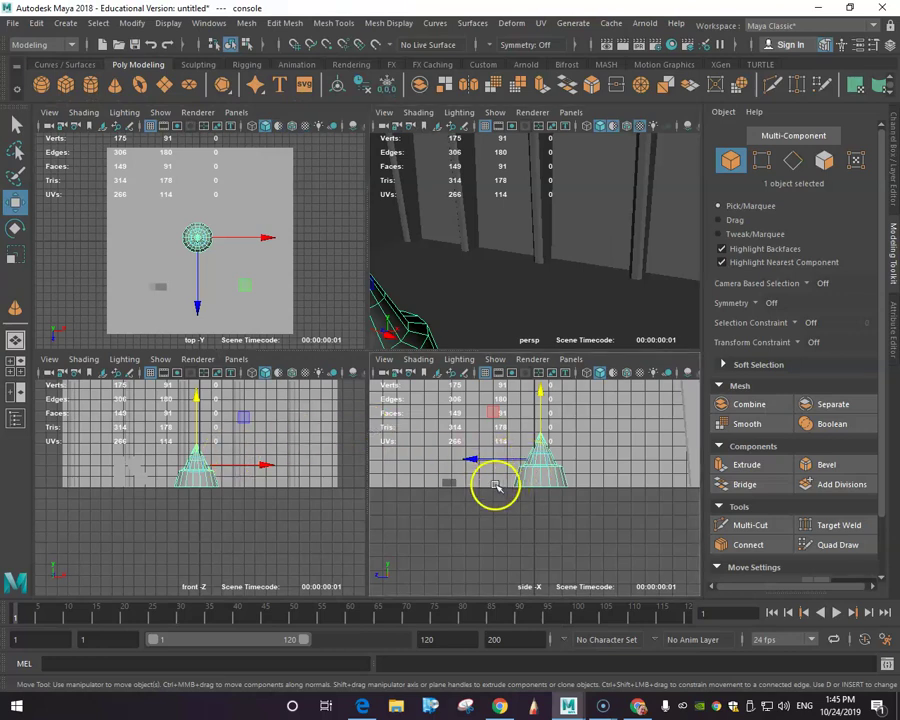
pyautogui.press('space')
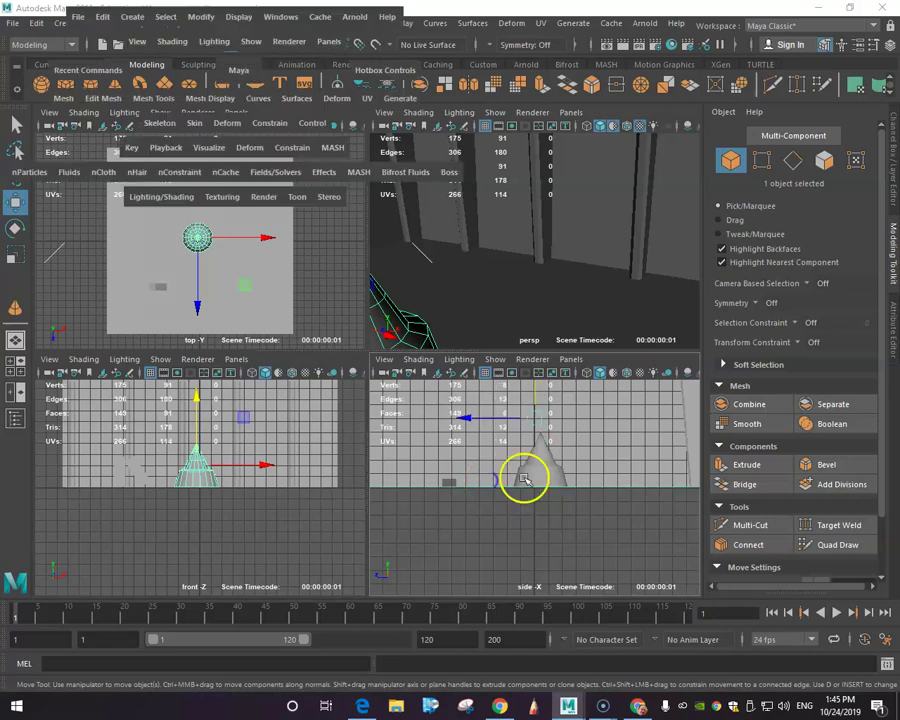
pyautogui.click(526, 478)
pyautogui.scroll(3, 526, 476)
pyautogui.press('space')
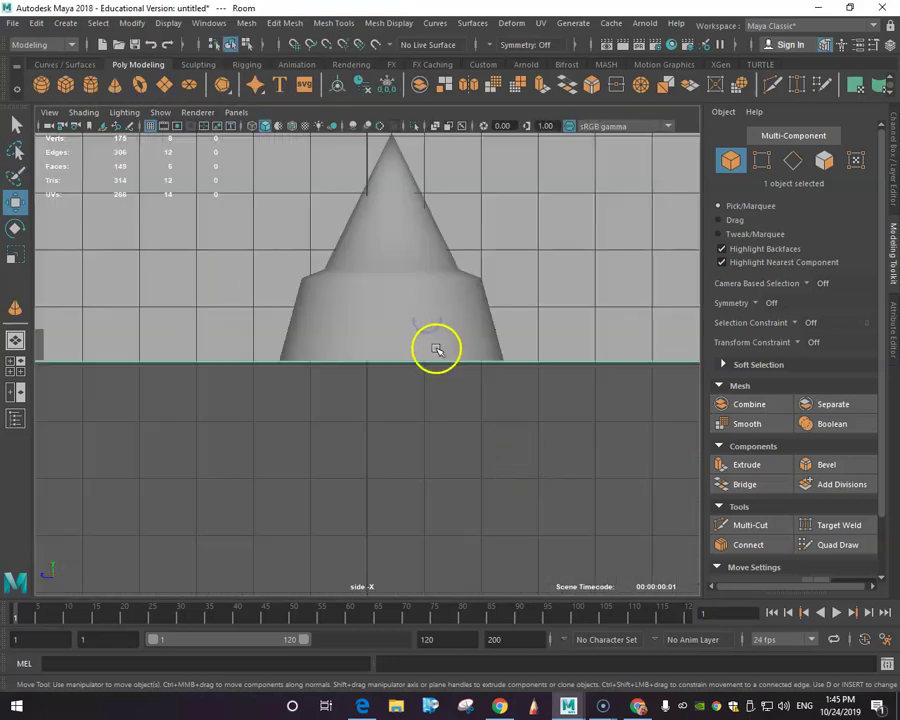
# Reselect the console and return to vertex editing in the full-size side view
pyautogui.press('space')
pyautogui.click(500, 428)
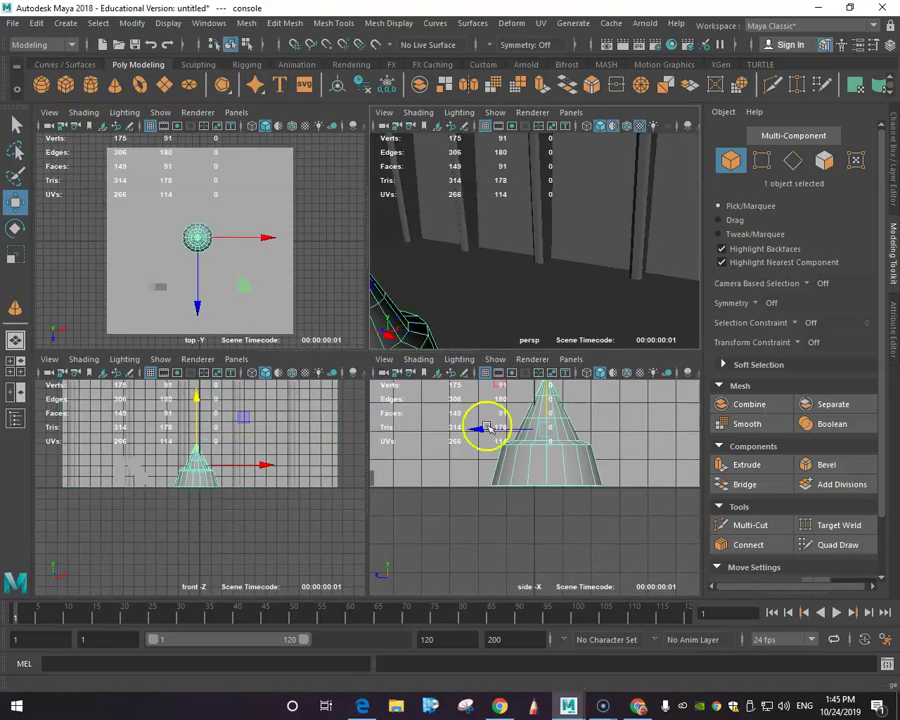
pyautogui.press('space')
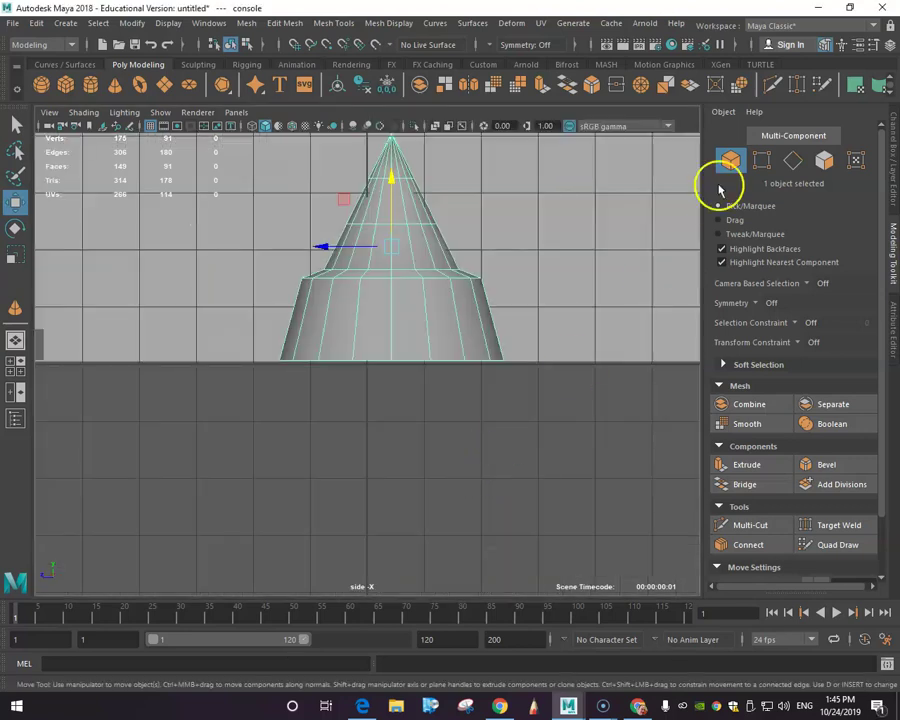
pyautogui.click(762, 162)
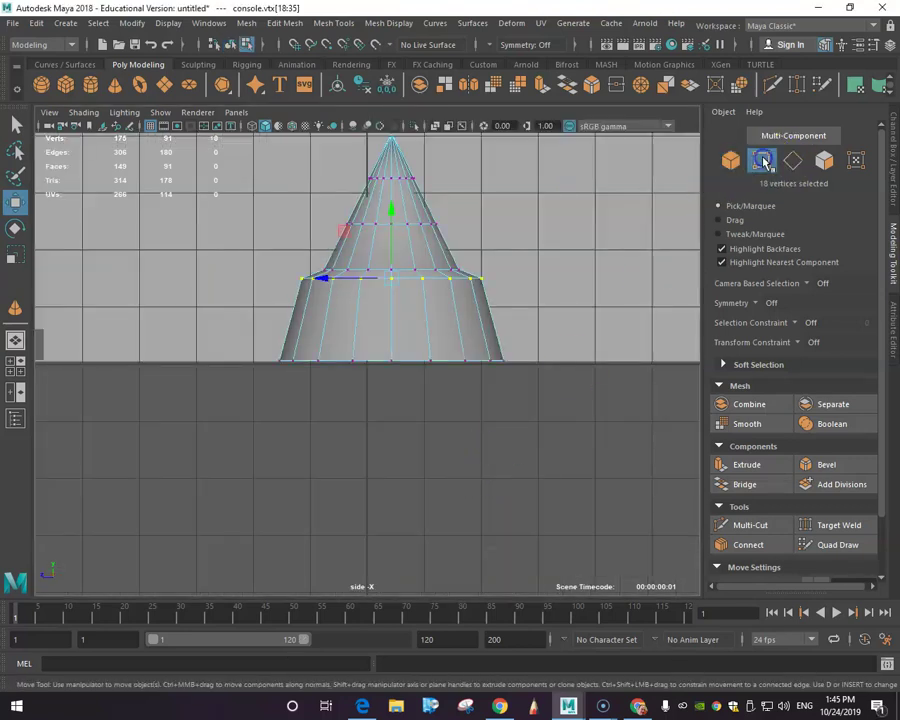
# Scale the second vertex ring below the console's tip wider and lower it to just above the rings beneath
pyautogui.moveTo(365, 234); pyautogui.dragTo(458, 243)
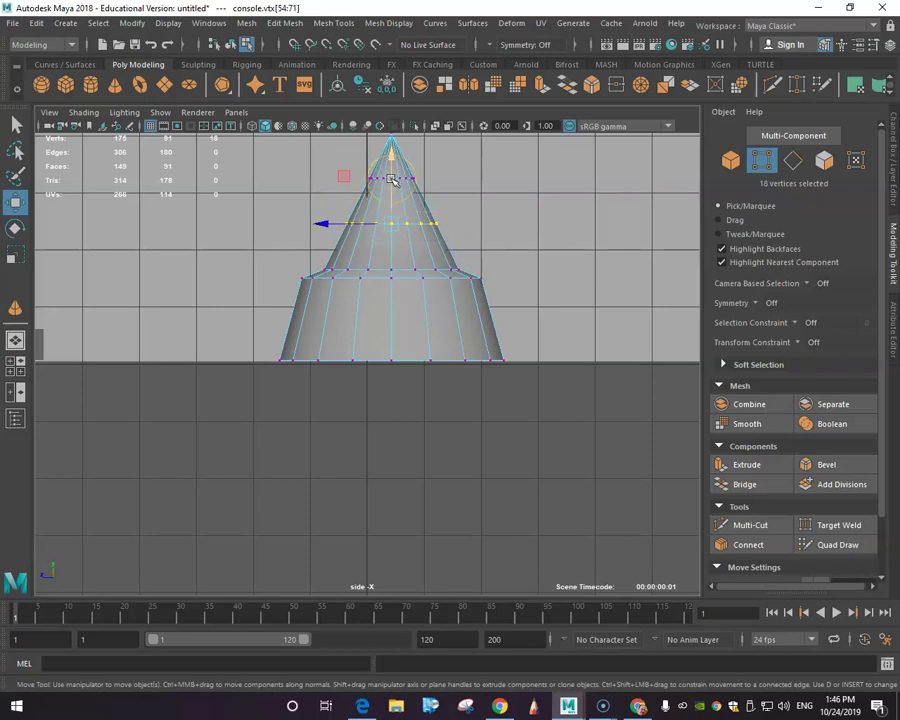
pyautogui.press('e')
pyautogui.press('r')
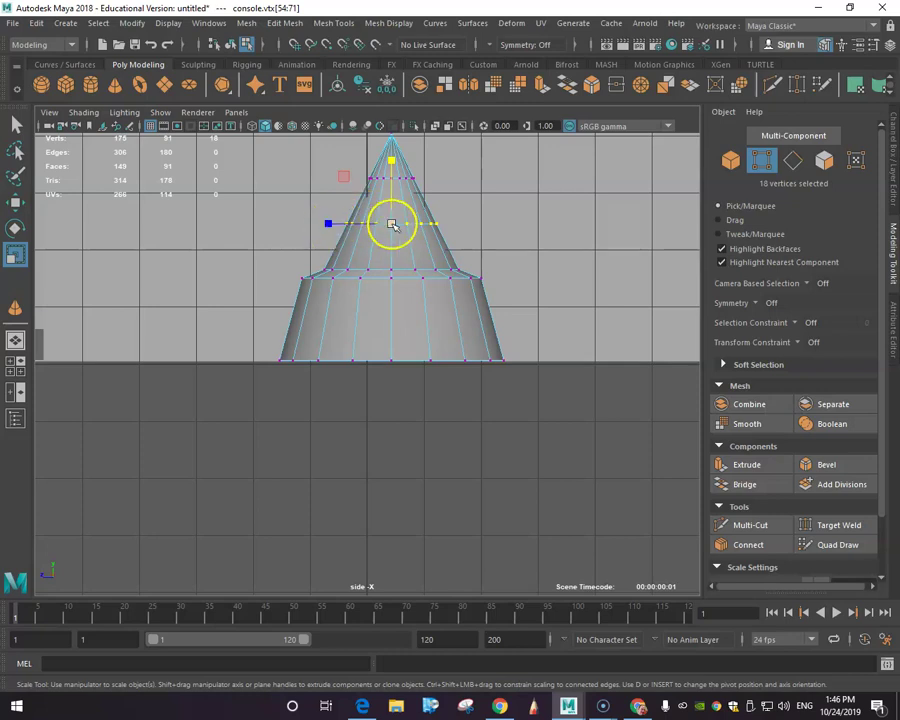
pyautogui.moveTo(391, 222); pyautogui.dragTo(439, 230)
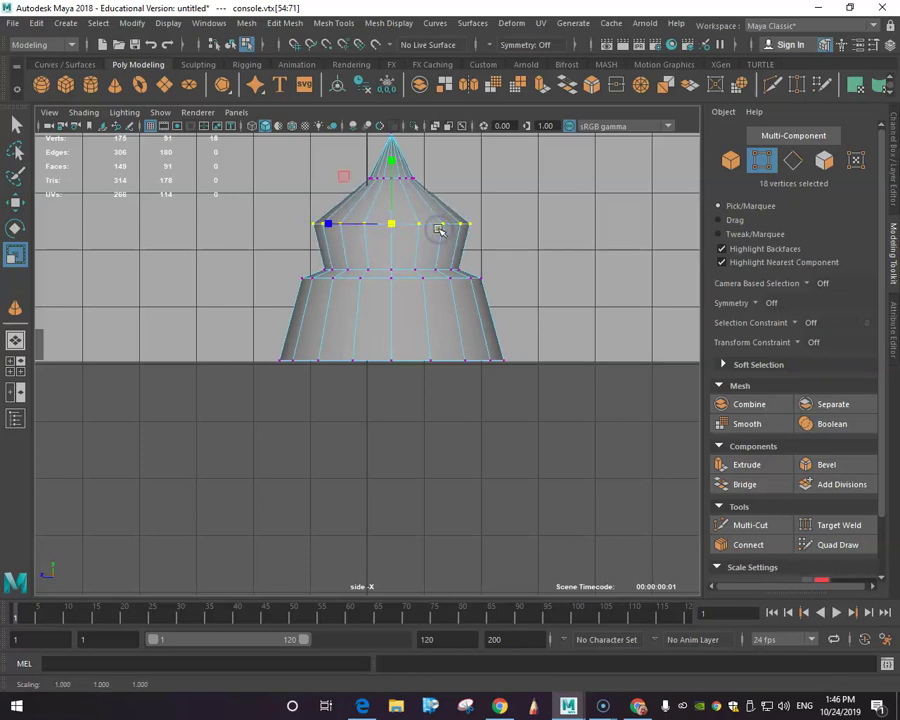
pyautogui.press('w')
pyautogui.moveTo(392, 160); pyautogui.dragTo(380, 290)
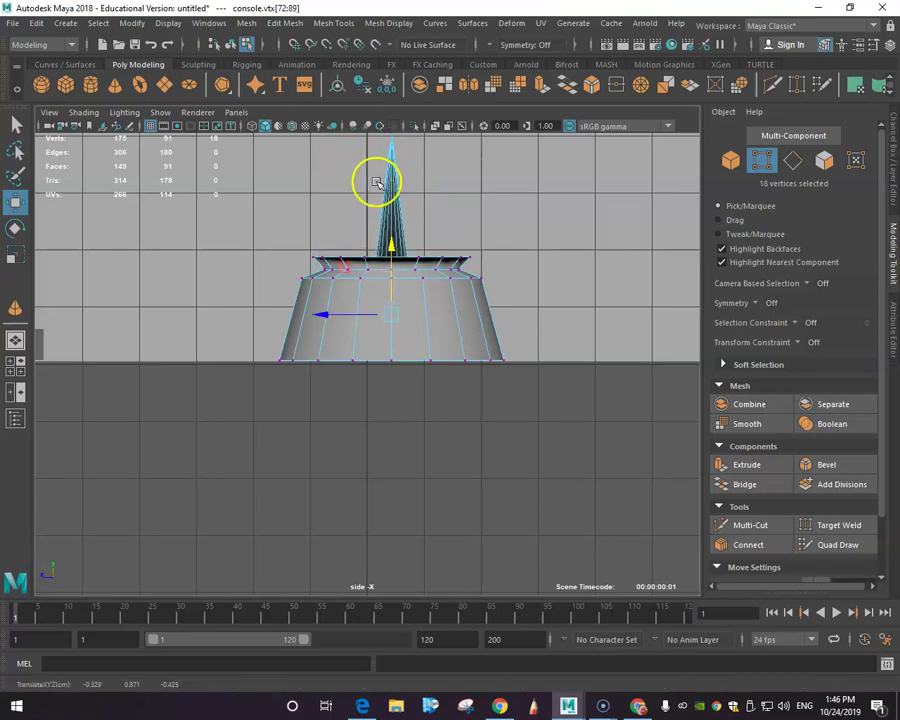
# Try to lower the console's tip vertex to about 0.66 in Y, and undo it along with the topmost ring's move
pyautogui.scroll(-3, 370, 201)
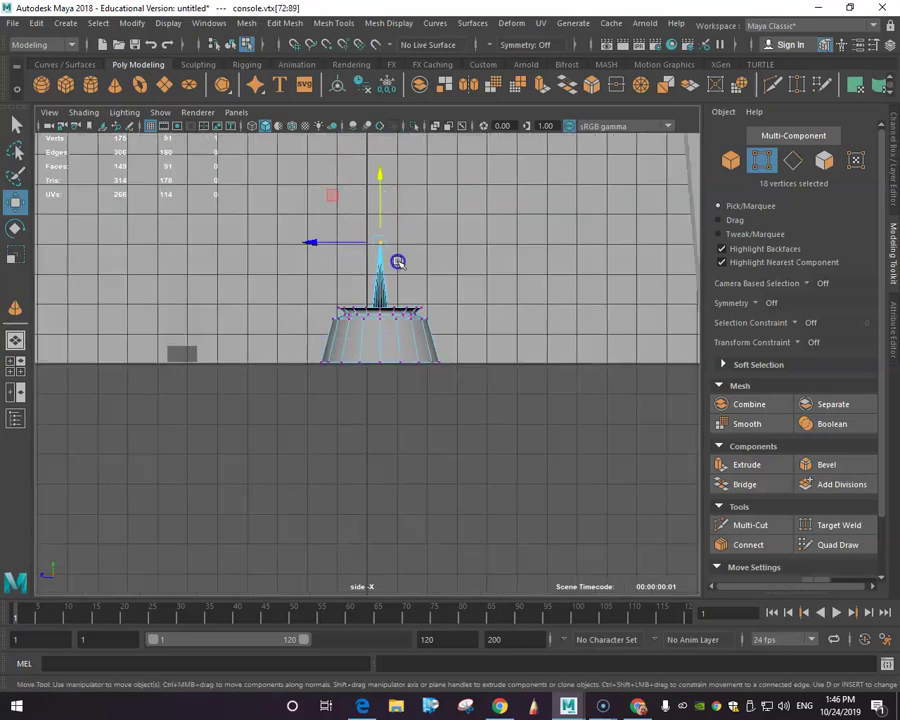
pyautogui.click(382, 203)
pyautogui.moveTo(382, 201); pyautogui.dragTo(380, 262)
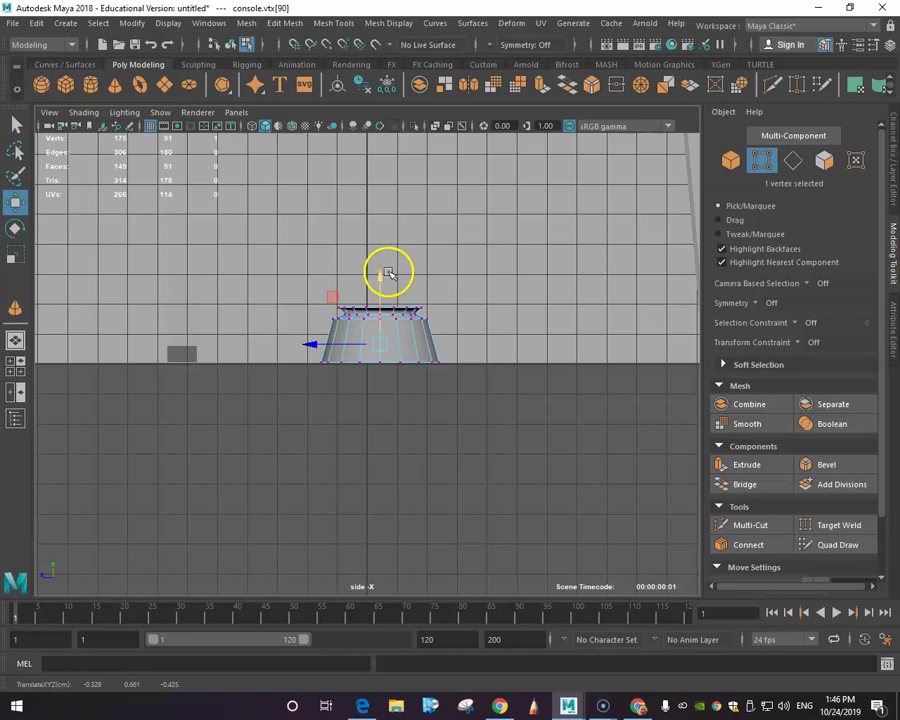
pyautogui.hotkey('ctrl', 'z')
pyautogui.hotkey('ctrl', 'z')
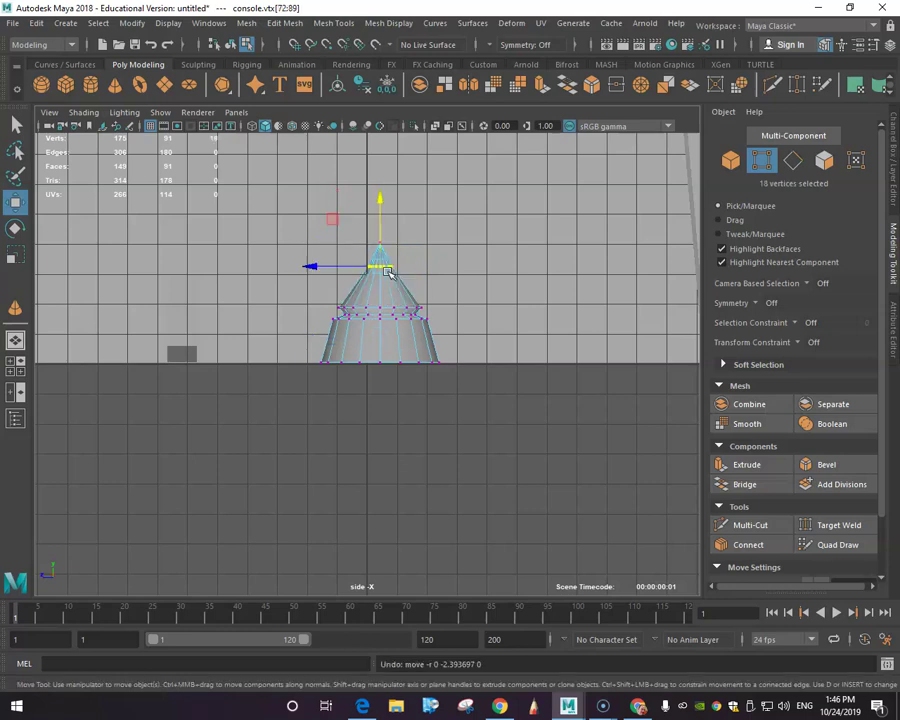
# Lower the vertex ring nearest the tip to about 2.09 in Y and scale it wider
pyautogui.moveTo(386, 261); pyautogui.dragTo(380, 228)
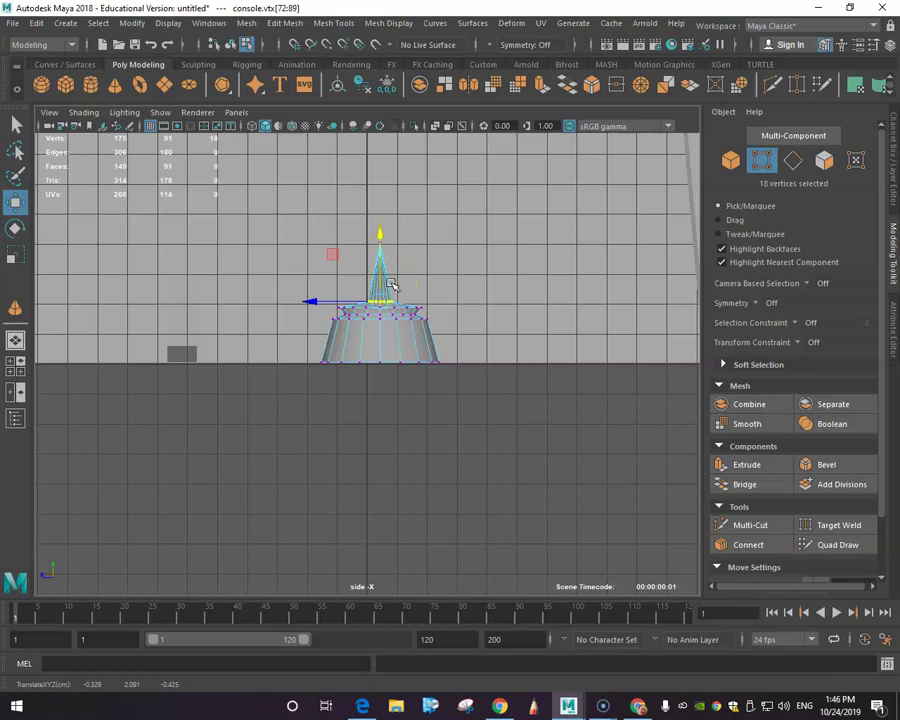
pyautogui.press('r')
pyautogui.moveTo(379, 299); pyautogui.dragTo(385, 299)
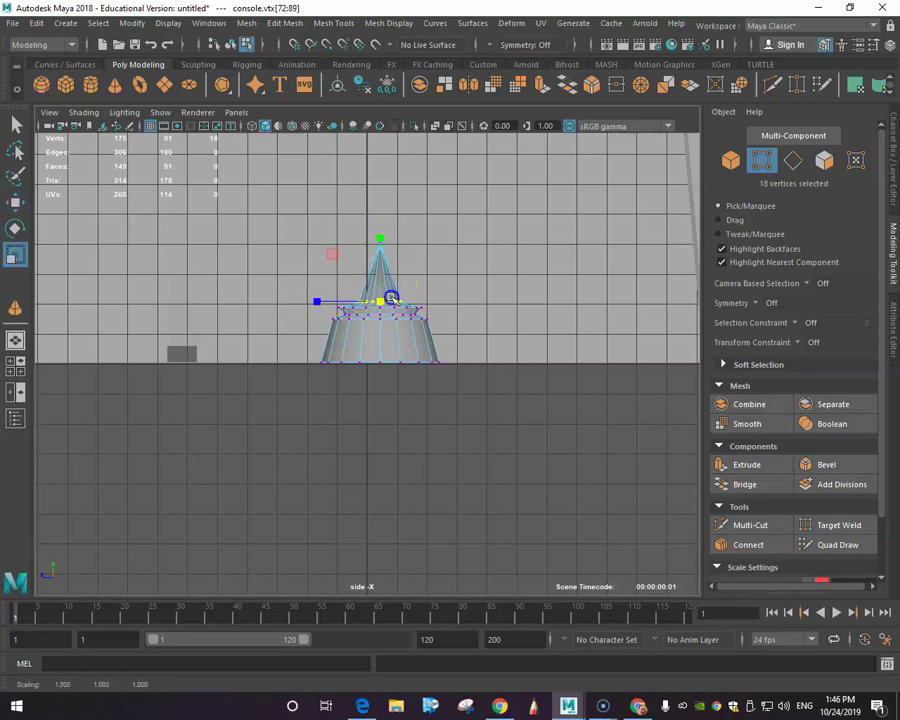
# Lower the vertex ring nearest the console's tip slightly, to about 2.02 in Y
pyautogui.press('w')
pyautogui.click(360, 232)
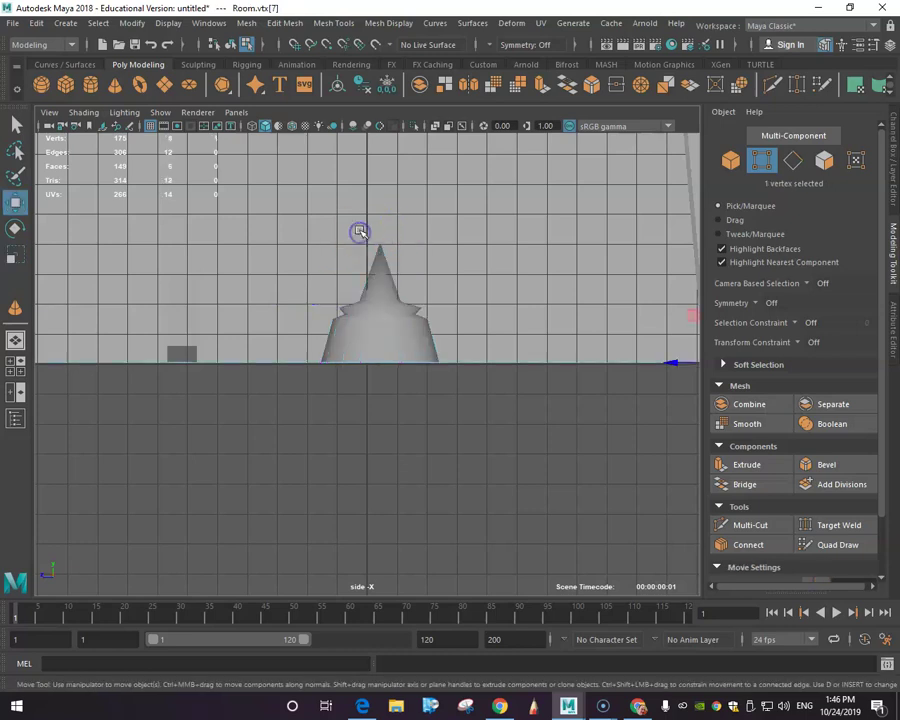
pyautogui.moveTo(384, 253); pyautogui.dragTo(380, 234)
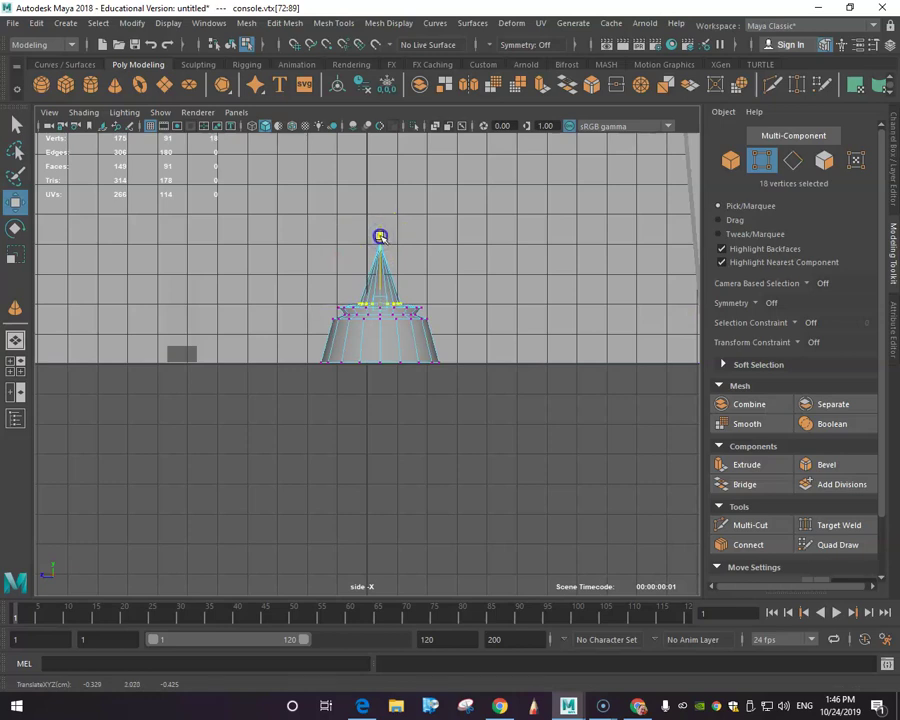
pyautogui.click(361, 244)
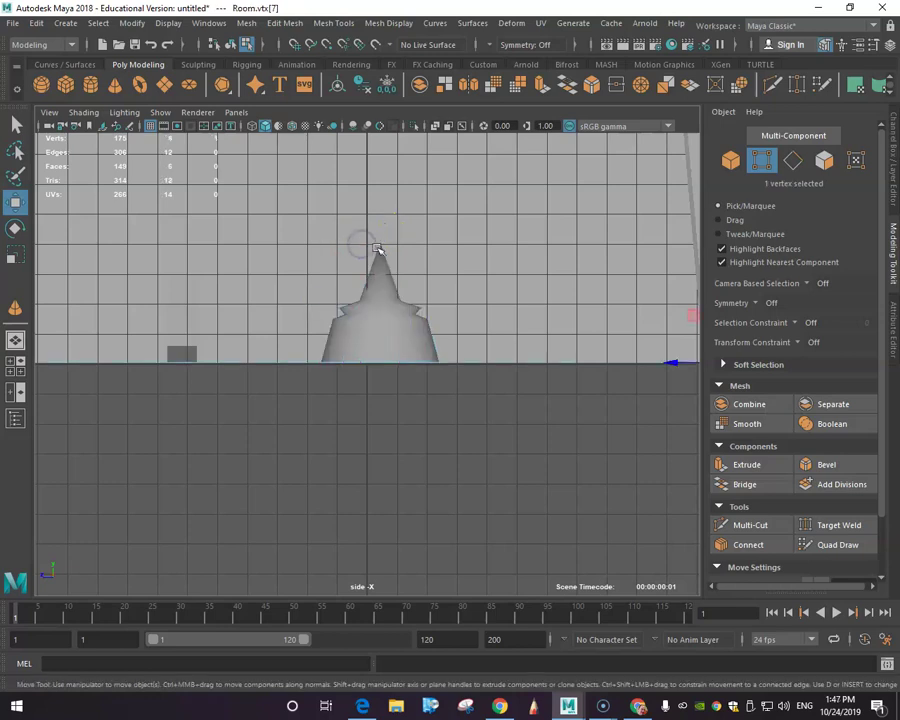
# Switch to object selection, select the console instead of the room, and resume editing its vertices in the full-size side view
pyautogui.click(731, 160)
pyautogui.scroll(5, 365, 322)
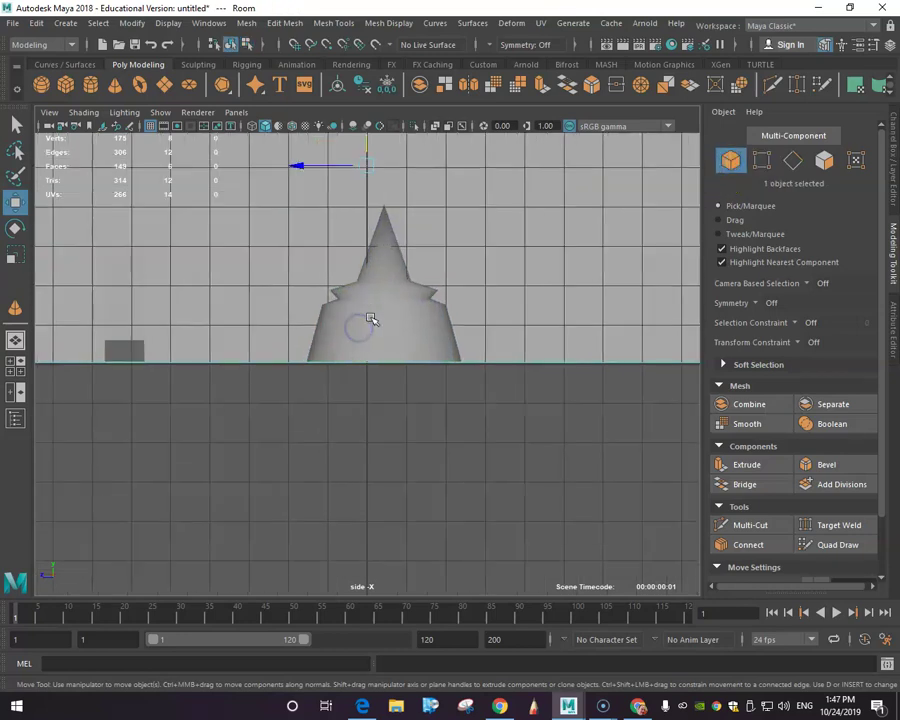
pyautogui.scroll(-5, 388, 313)
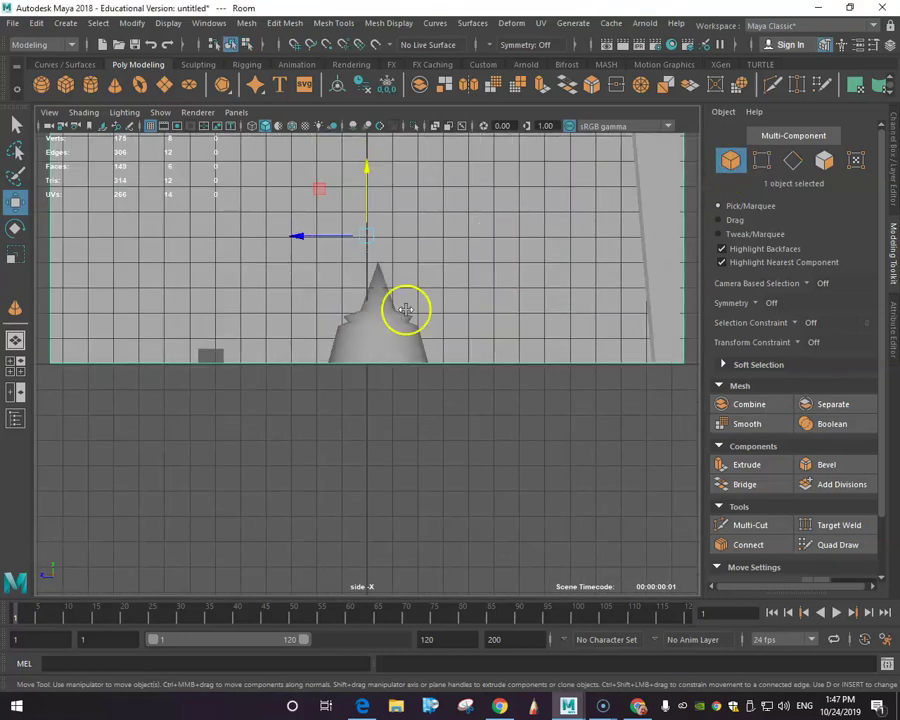
pyautogui.press('space')
pyautogui.click(418, 328)
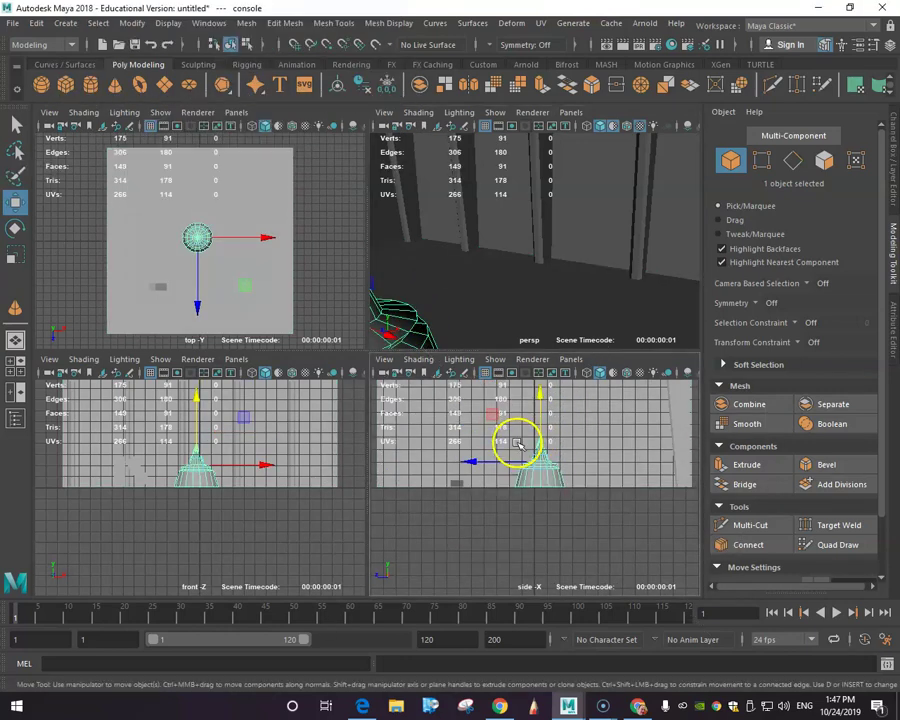
pyautogui.press('space')
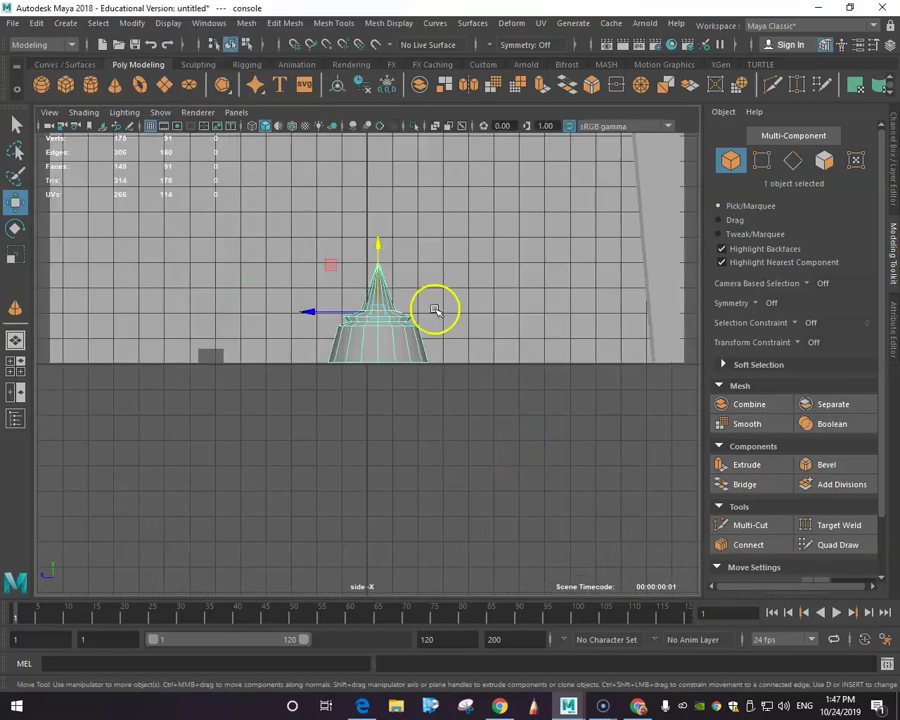
pyautogui.click(762, 162)
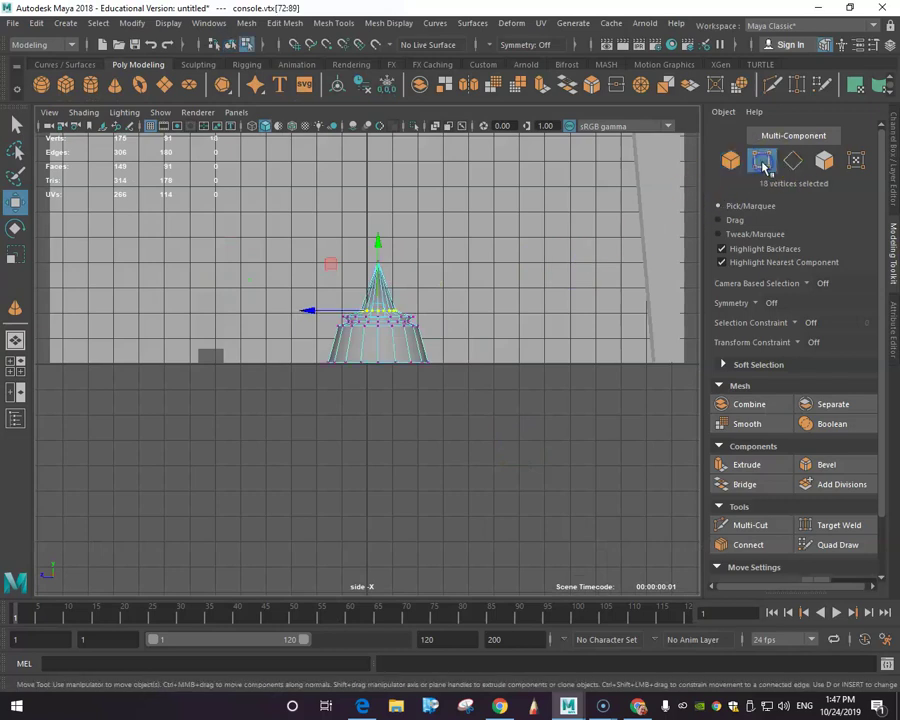
# Lower the console's tip vertex to about 1.13 in Y, inside the body, and inspect the resulting hollow in the perspective view
pyautogui.click(398, 274)
pyautogui.moveTo(376, 192); pyautogui.dragTo(376, 231)
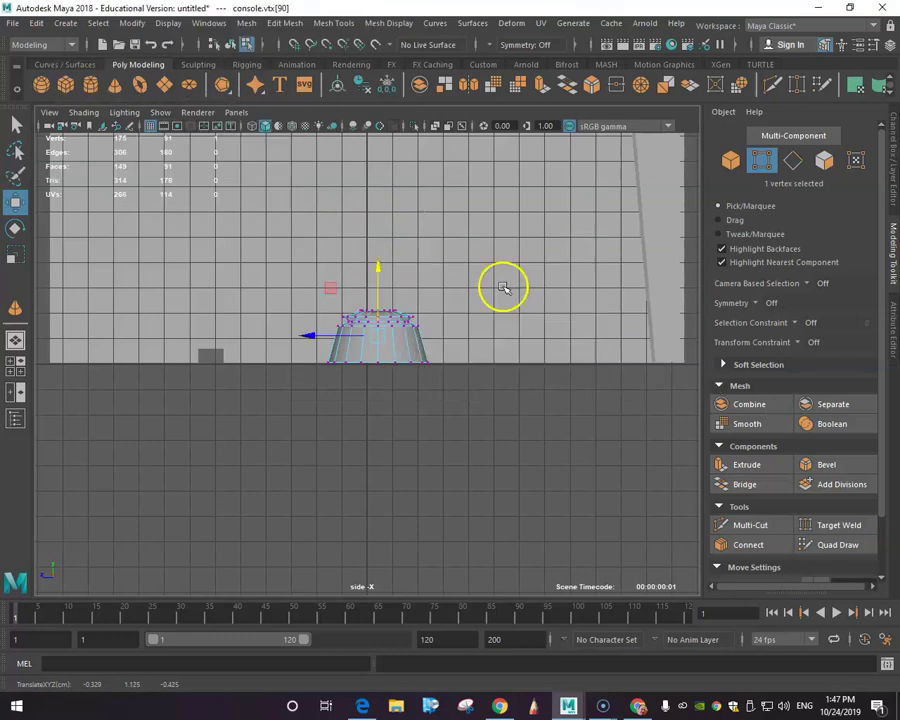
pyautogui.press('space')
pyautogui.press('space')
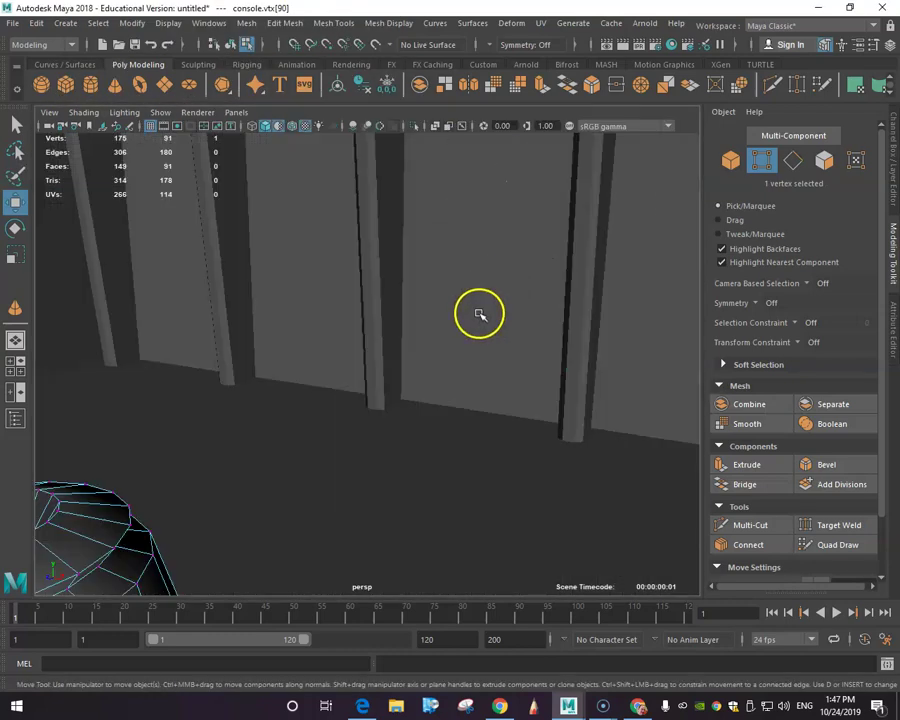
pyautogui.scroll(-3, 358, 430)
pyautogui.keyDown('alt'); pyautogui.moveTo(358, 430); pyautogui.dragTo(348, 422, button='right'); pyautogui.keyUp('alt')
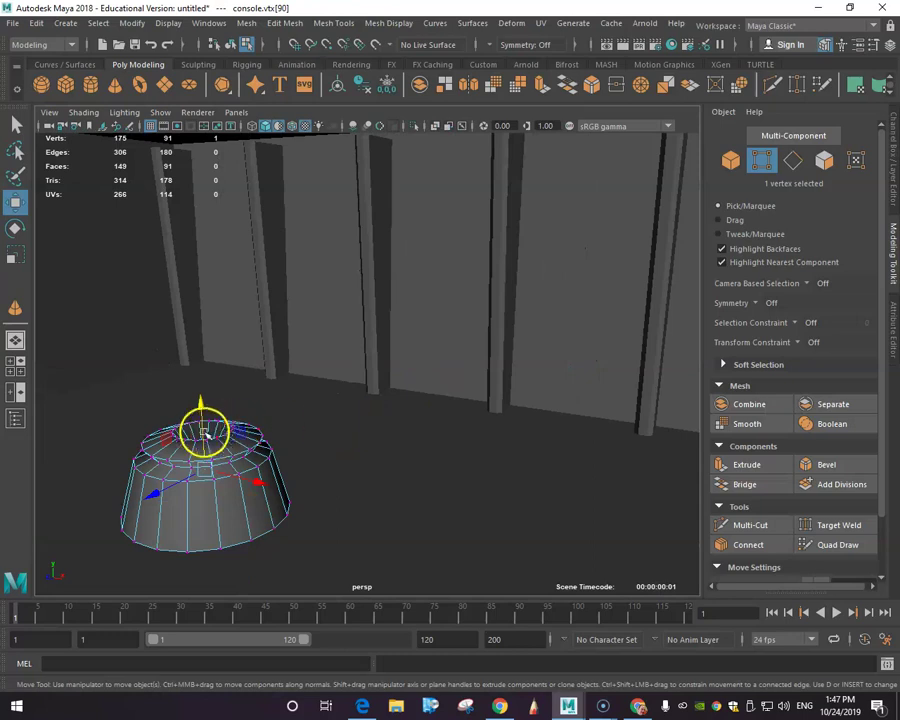
pyautogui.keyDown('alt'); pyautogui.moveTo(275, 462); pyautogui.dragTo(287, 463); pyautogui.keyUp('alt')
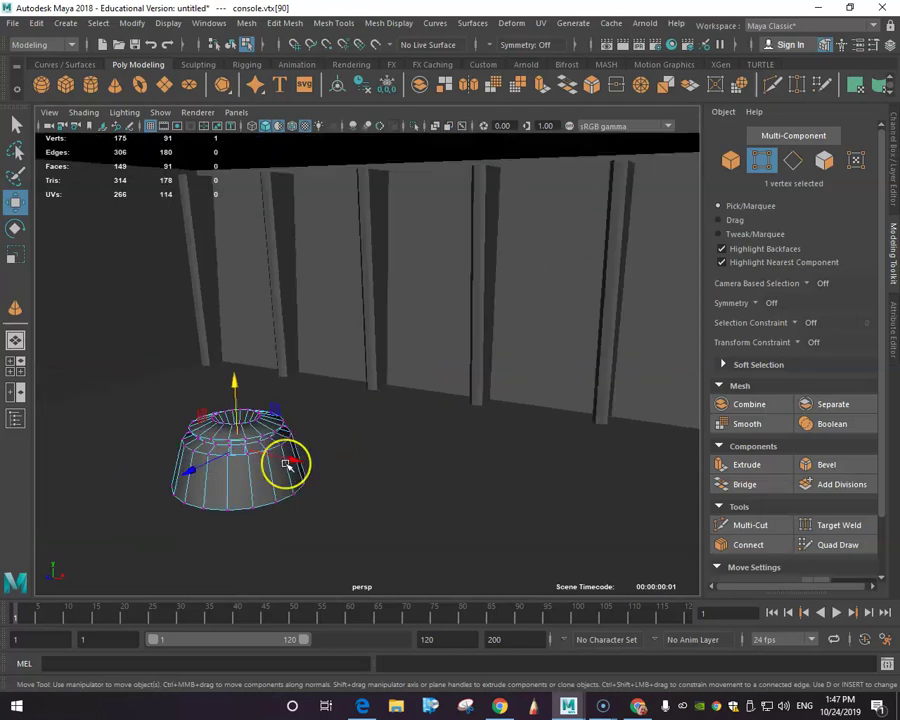
pyautogui.scroll(2, 287, 463)
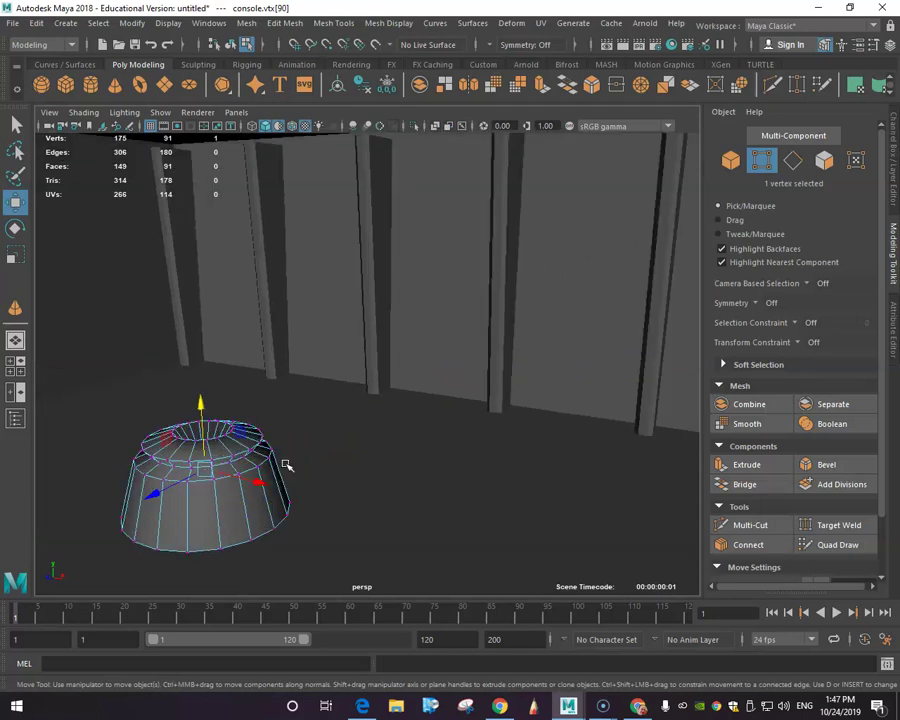